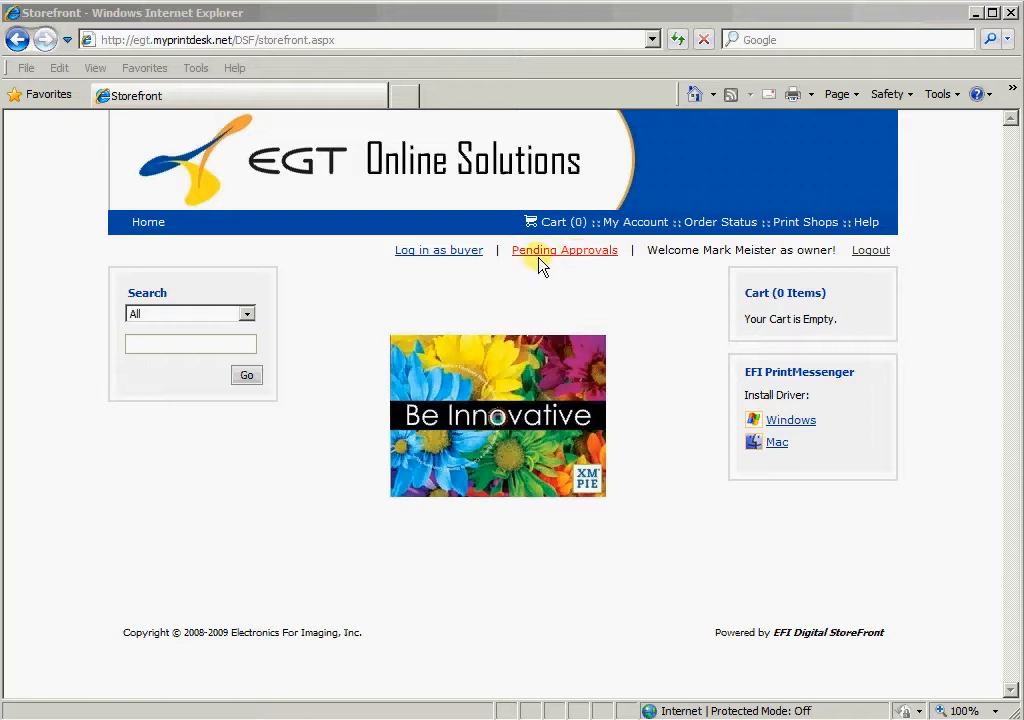
Review the Ky-LA, LLC order waiting in Pending Approvals and decline its quote
{"action": "left_click", "coordinate": [559, 259]}
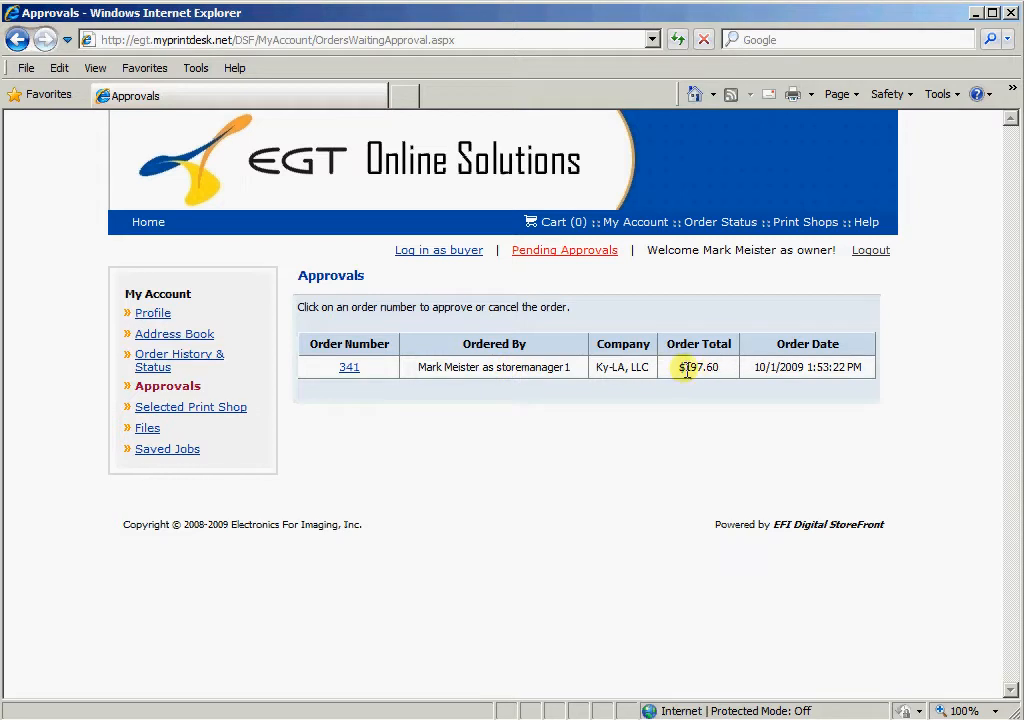
{"action": "left_click", "coordinate": [350, 372]}
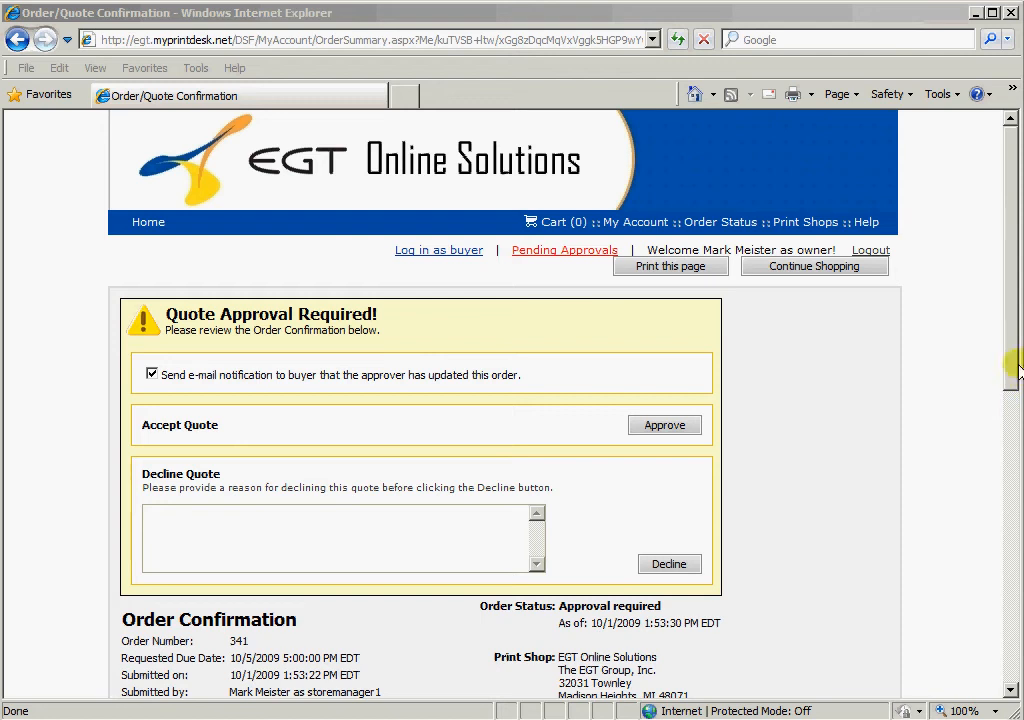
{"action": "left_click_drag", "start_coordinate": [1012, 335], "coordinate": [1016, 546]}
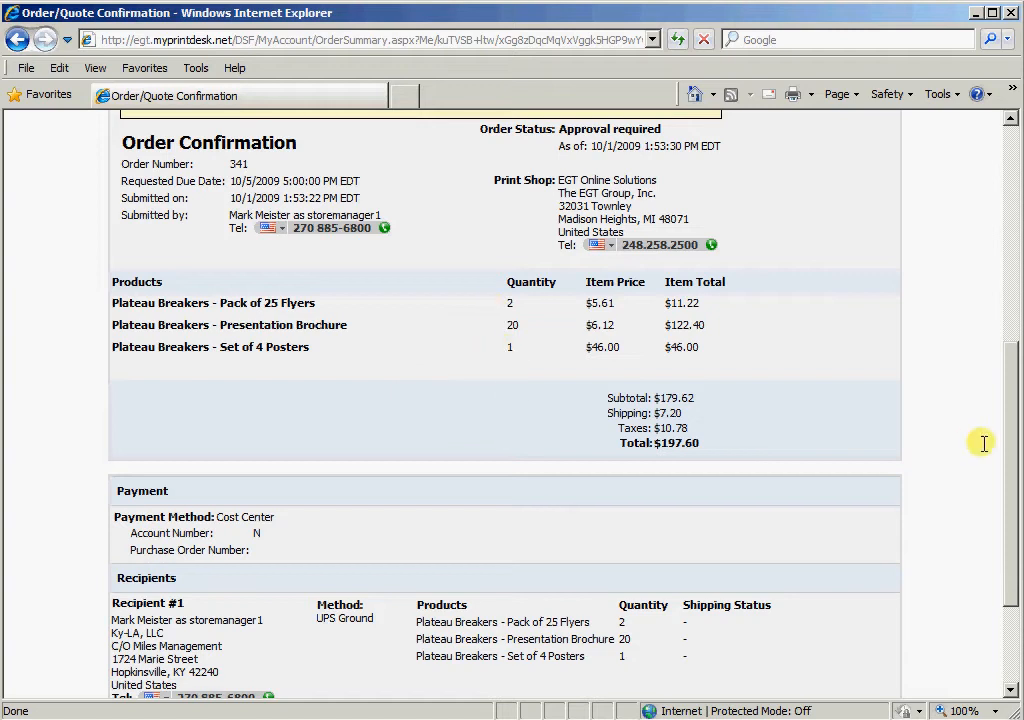
{"action": "left_click_drag", "start_coordinate": [1008, 452], "coordinate": [1008, 530]}
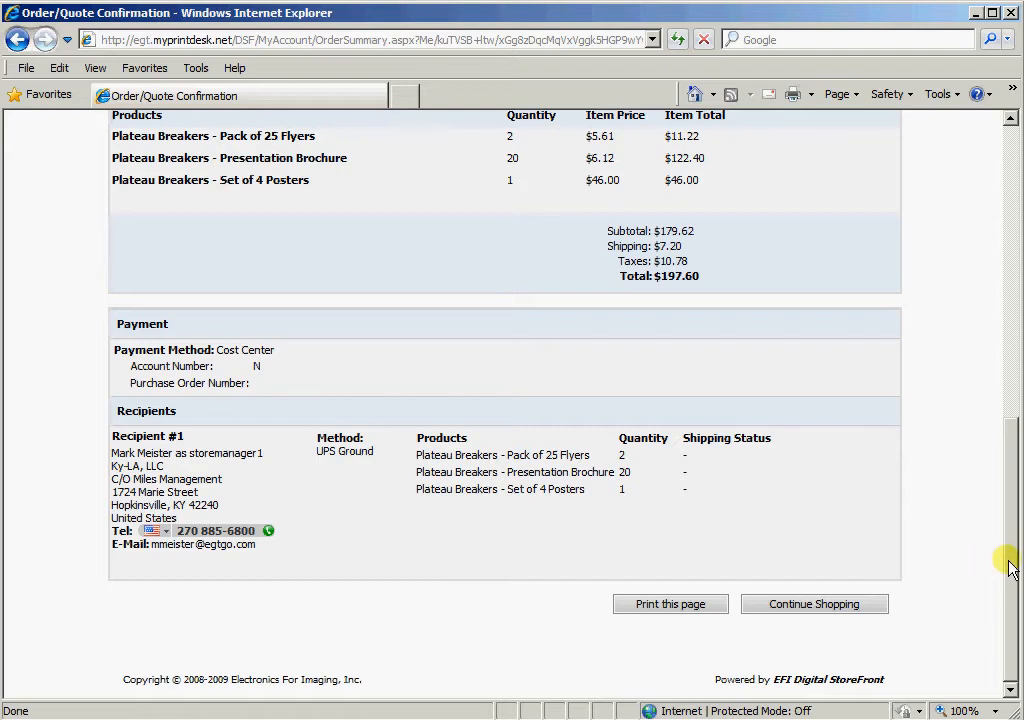
{"action": "left_click_drag", "start_coordinate": [1008, 562], "coordinate": [1006, 270]}
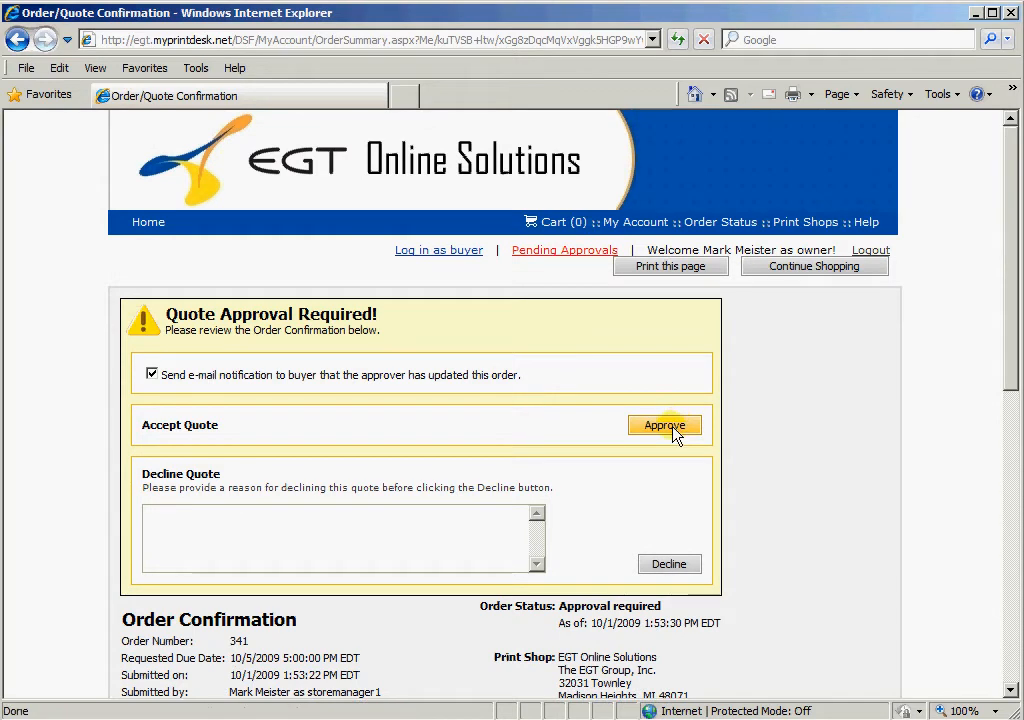
{"action": "left_click", "coordinate": [670, 566]}
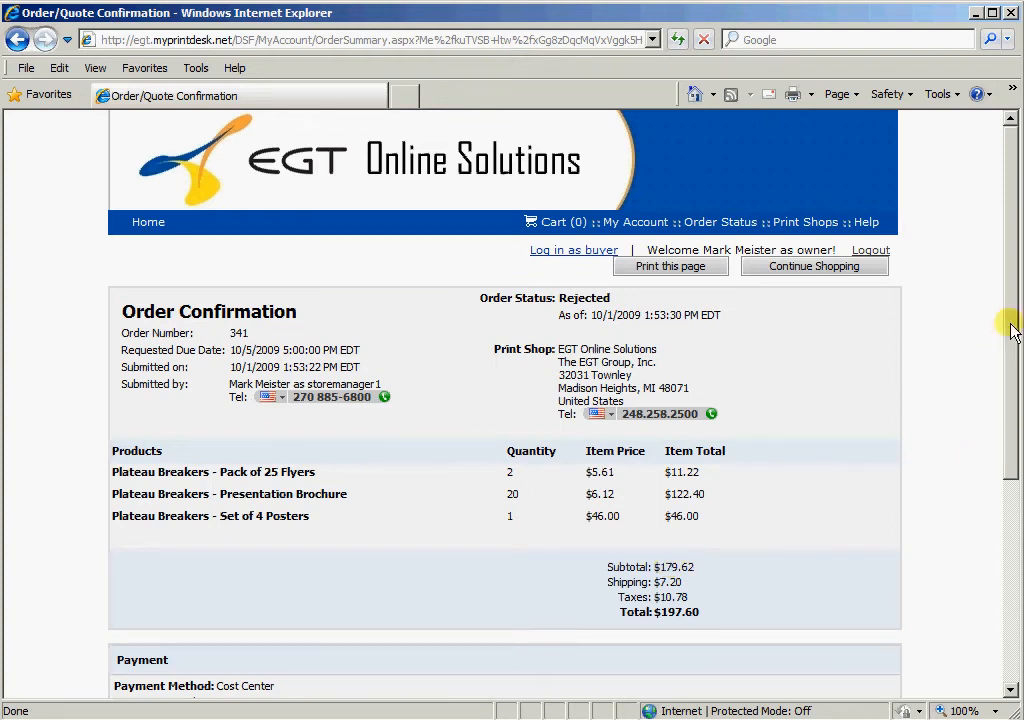
{"action": "left_click_drag", "start_coordinate": [1012, 333], "coordinate": [1016, 282]}
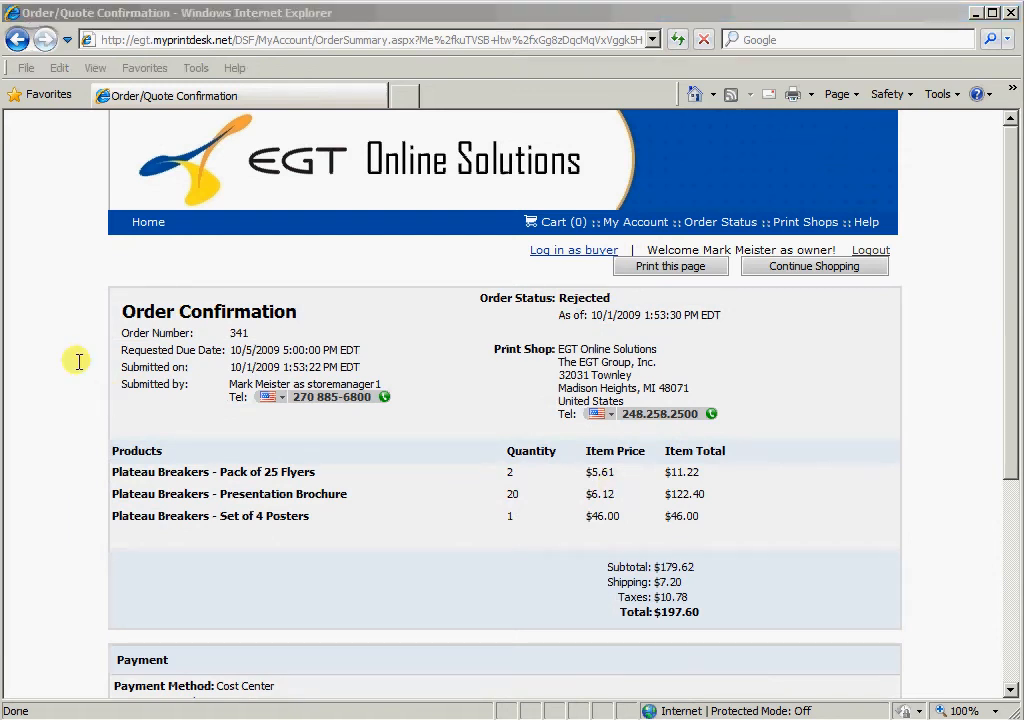
Return to the storefront home page and log in as buyer with the first storemanager1 user of Ky-LA, LLC
{"action": "left_click", "coordinate": [150, 224]}
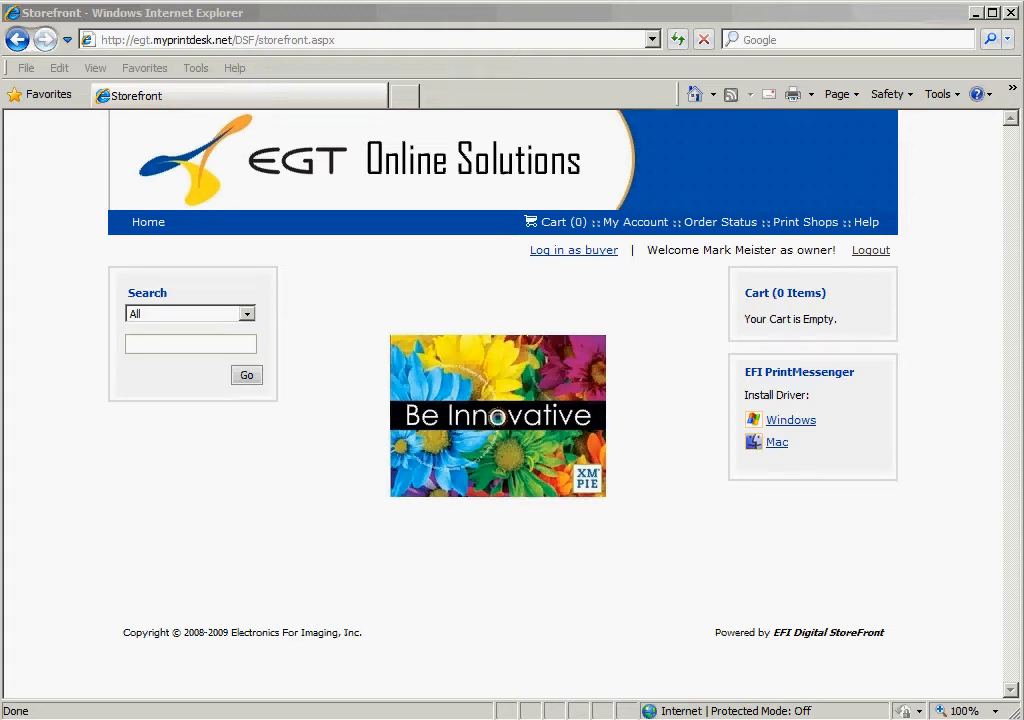
{"action": "left_click", "coordinate": [597, 258]}
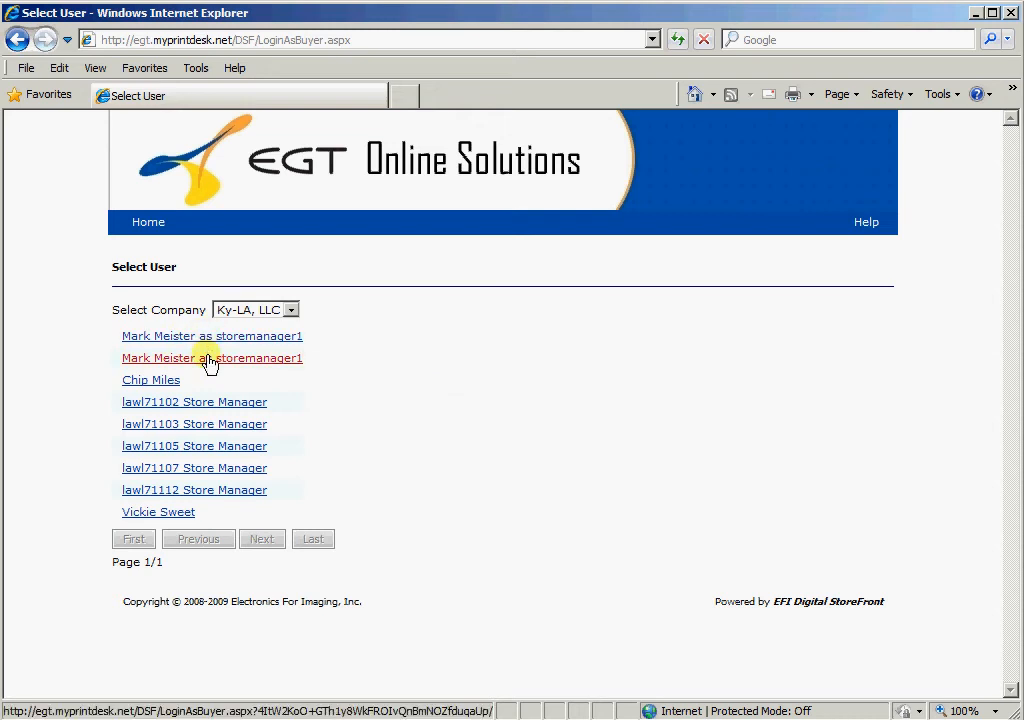
{"action": "mouse_move", "coordinate": [216, 343]}
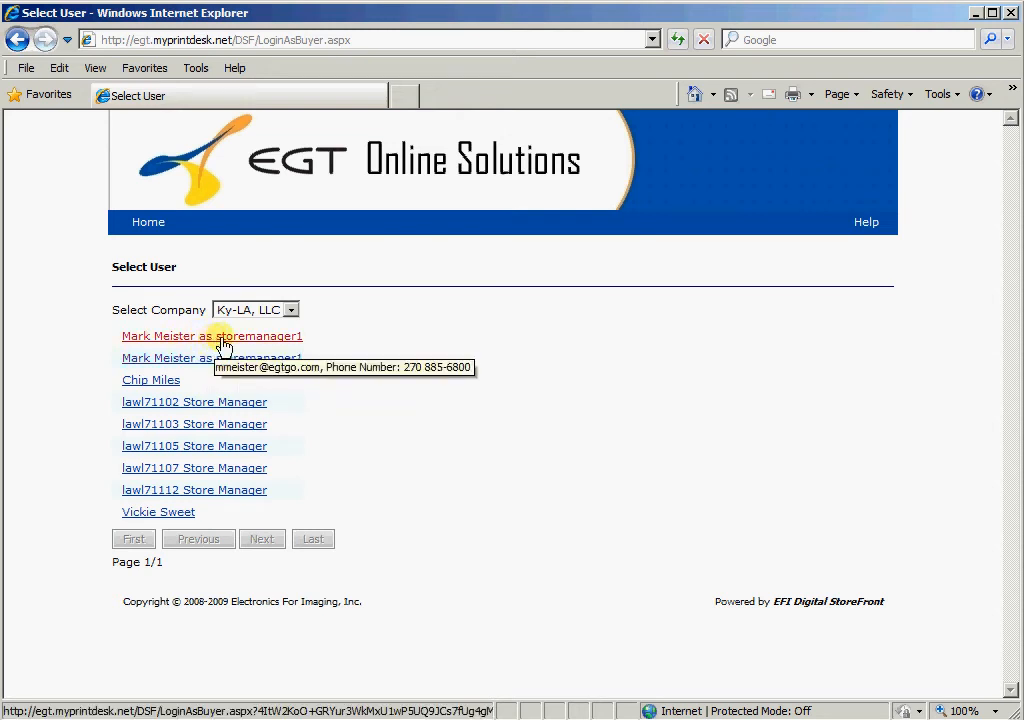
{"action": "left_click", "coordinate": [222, 345]}
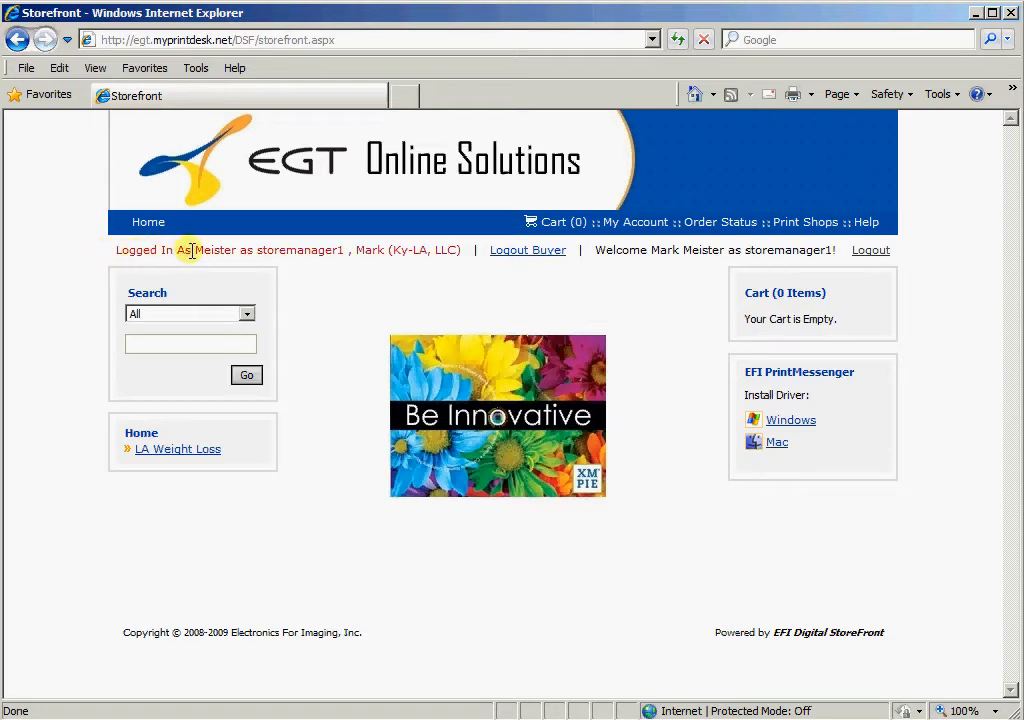
{"action": "left_click_drag", "start_coordinate": [192, 251], "coordinate": [366, 283]}
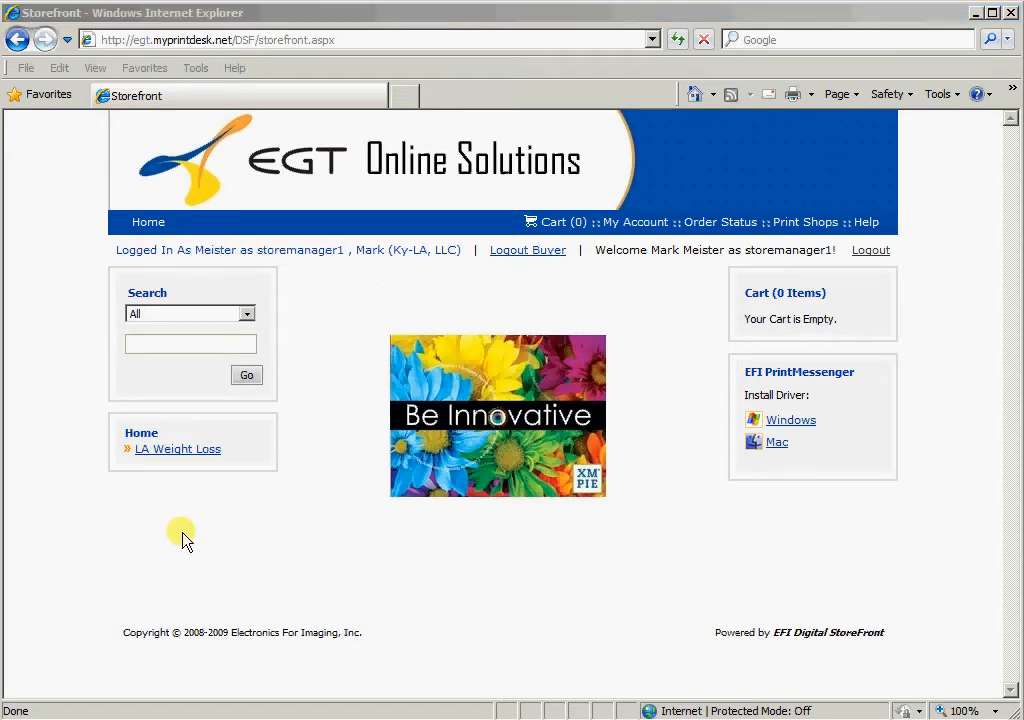
Add one Plateau Breakers - Set of 4 Posters from the LA Weight Loss category to the cart
{"action": "left_click", "coordinate": [168, 451]}
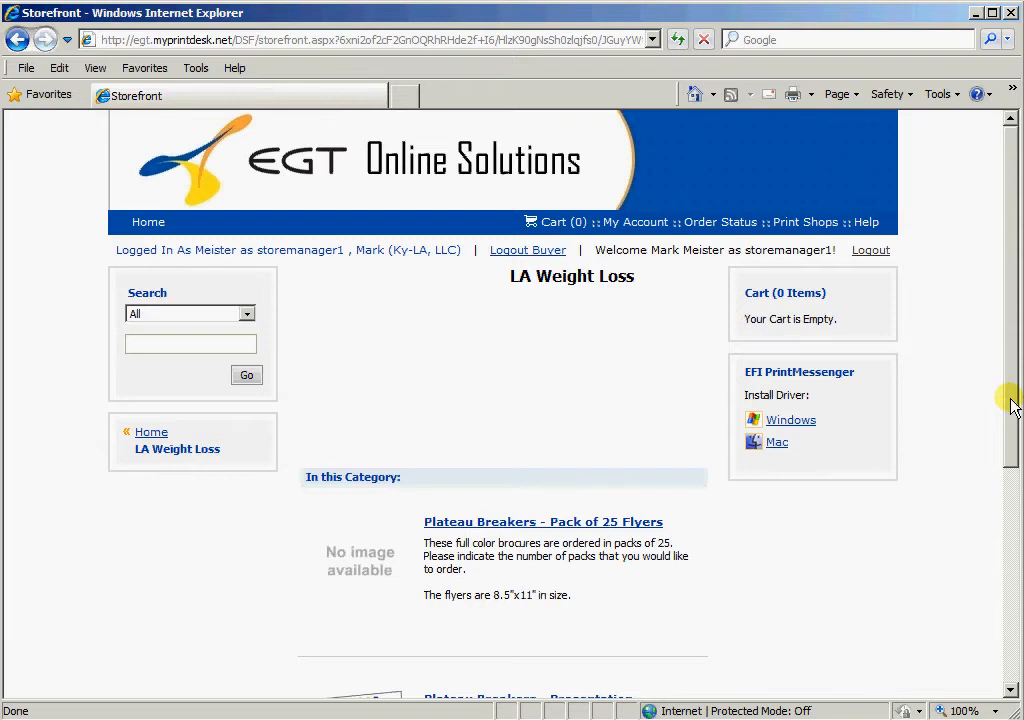
{"action": "left_click_drag", "start_coordinate": [1012, 405], "coordinate": [1017, 595]}
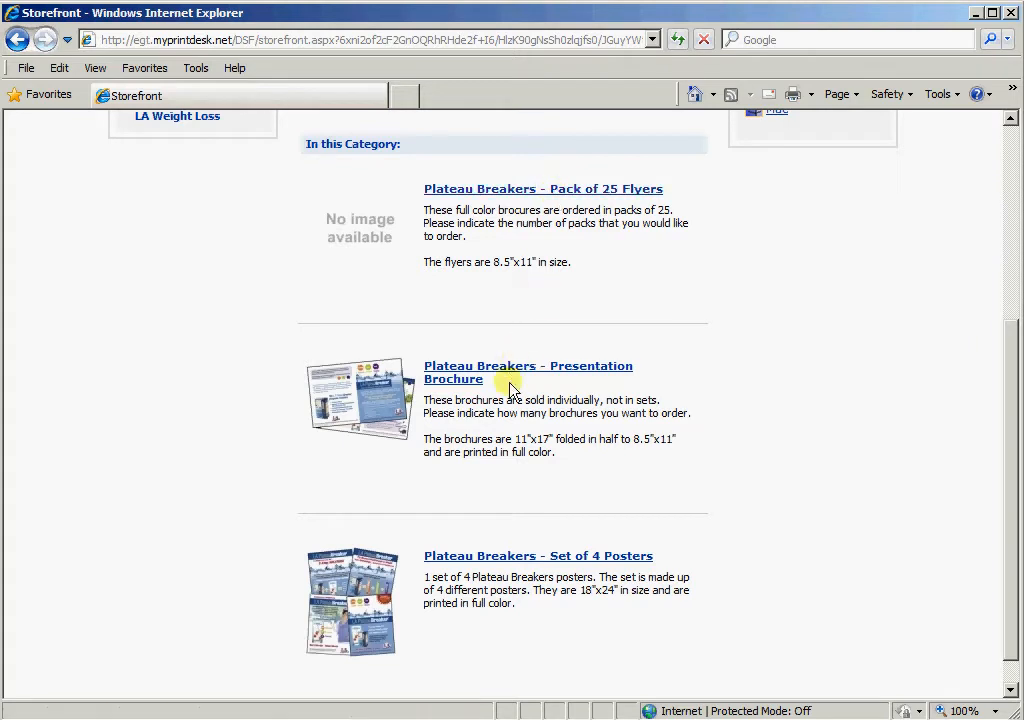
{"action": "left_click", "coordinate": [495, 565]}
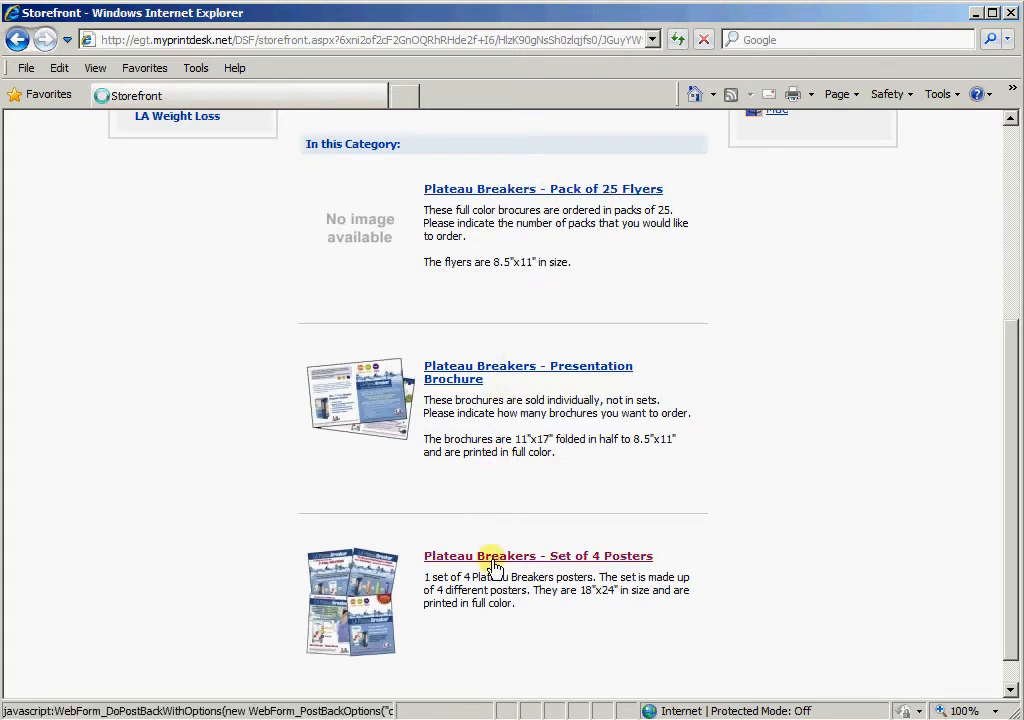
{"action": "scroll", "coordinate": [1008, 573], "scroll_direction": "down", "scroll_amount": 3}
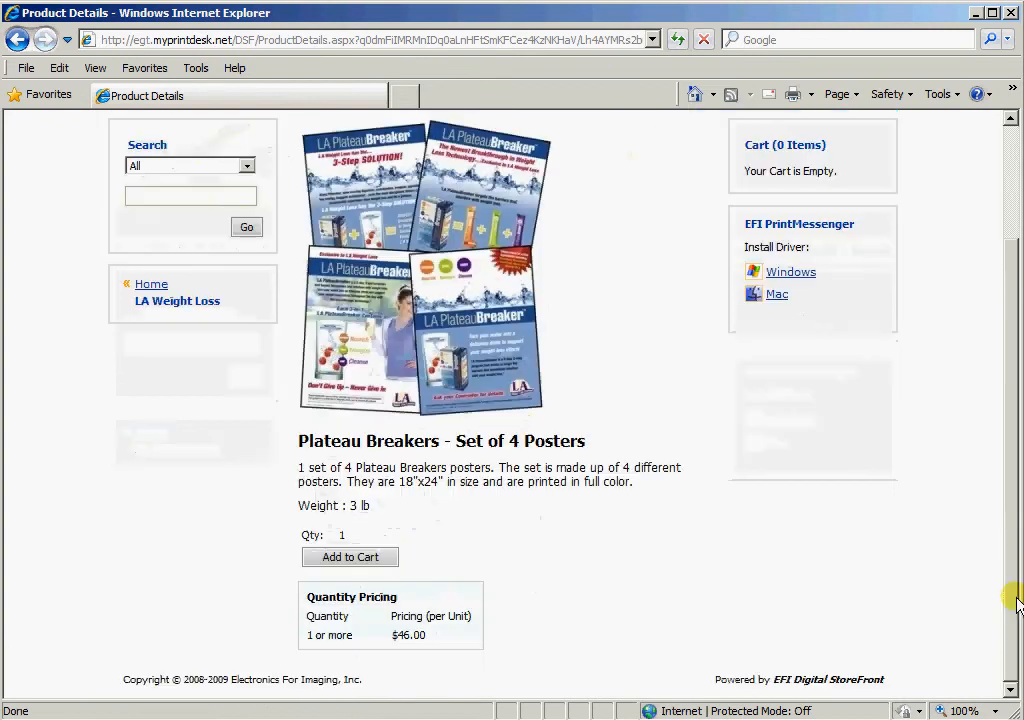
{"action": "left_click", "coordinate": [348, 560]}
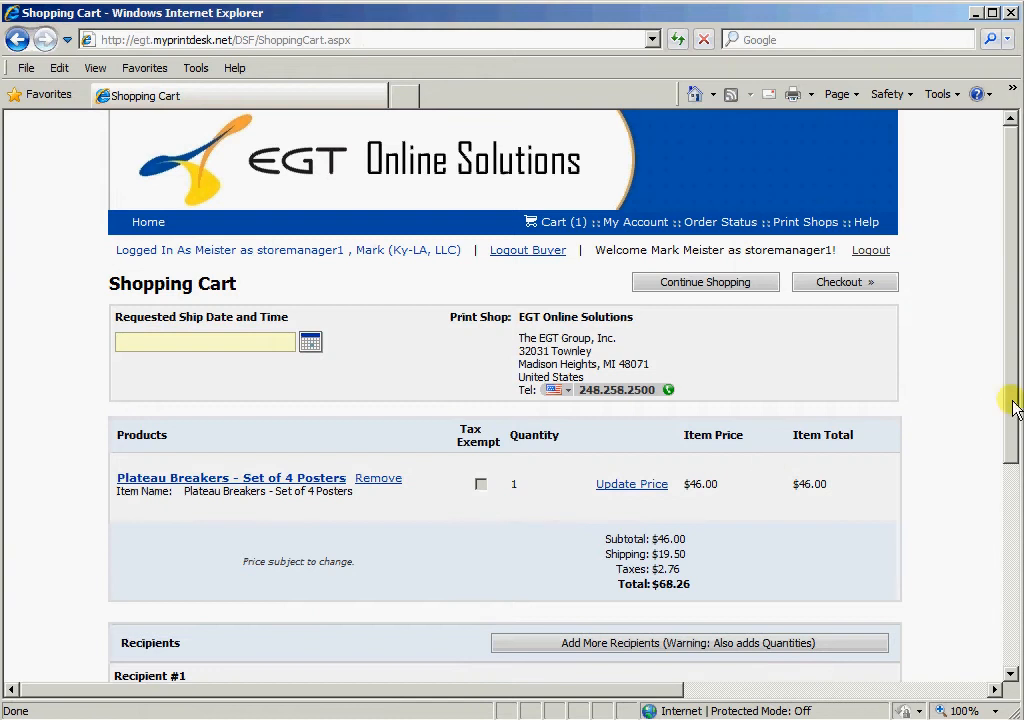
Check the recipient's address in the cart and set the requested ship date and time to 10/5/2009 5:00 PM
{"action": "left_click_drag", "start_coordinate": [1013, 402], "coordinate": [1019, 548]}
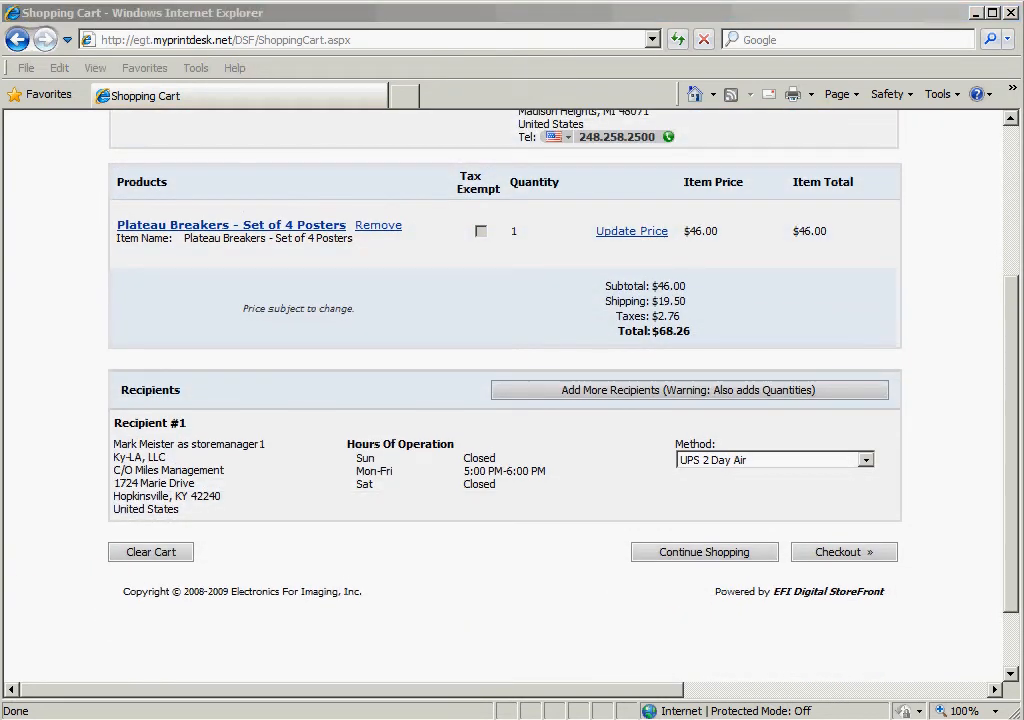
{"action": "left_click", "coordinate": [115, 445]}
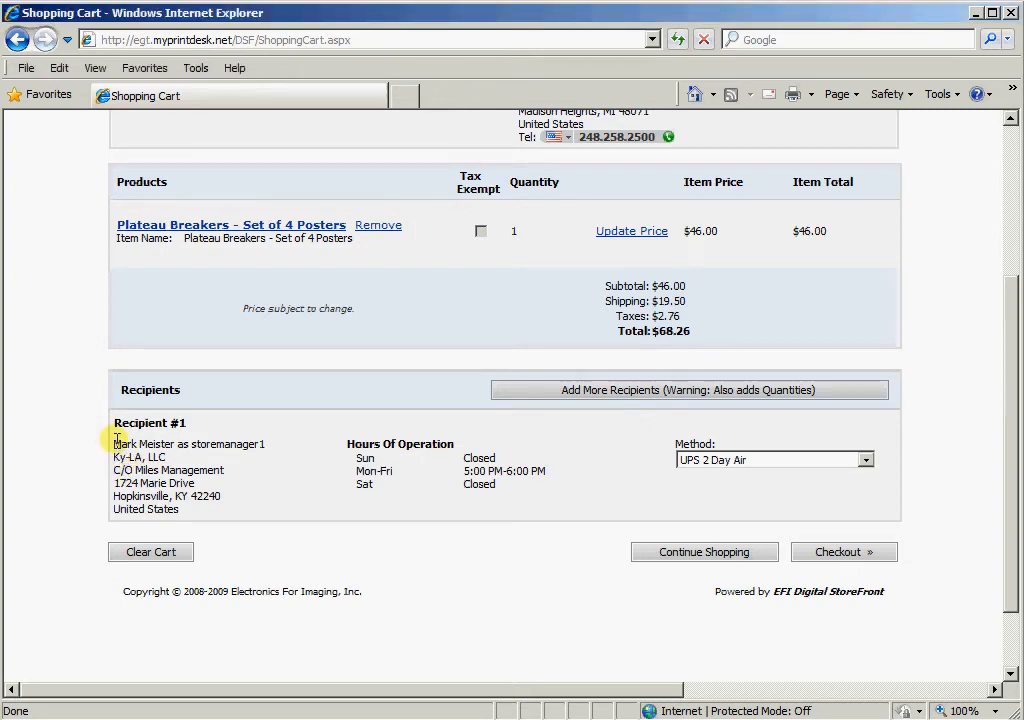
{"action": "left_click_drag", "start_coordinate": [115, 444], "coordinate": [199, 512]}
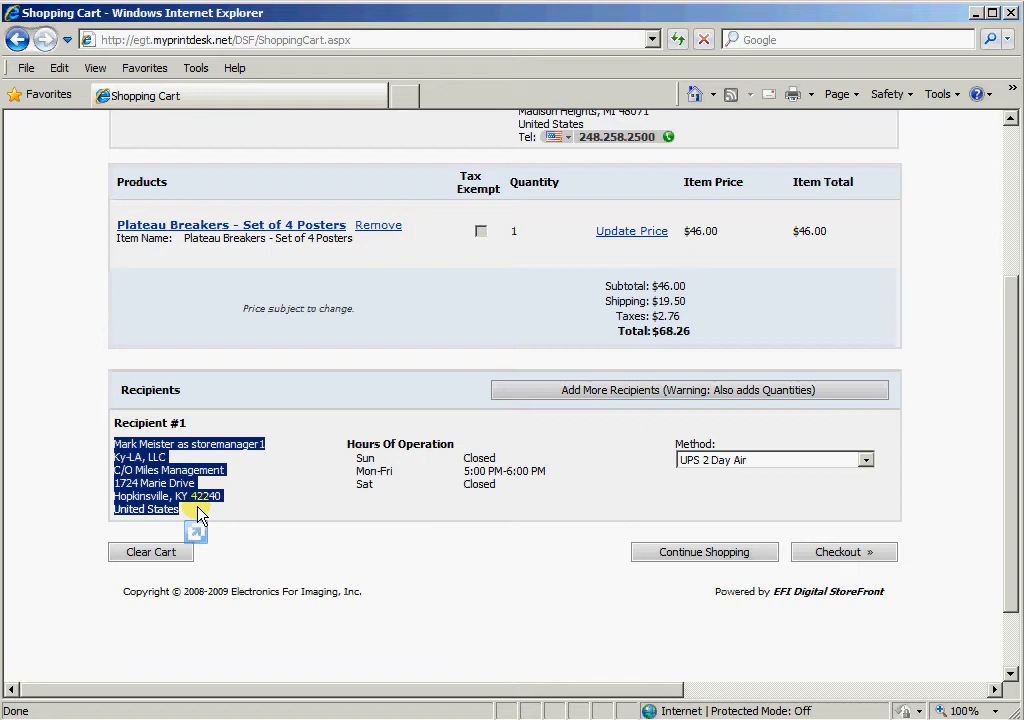
{"action": "left_click_drag", "start_coordinate": [199, 512], "coordinate": [199, 512]}
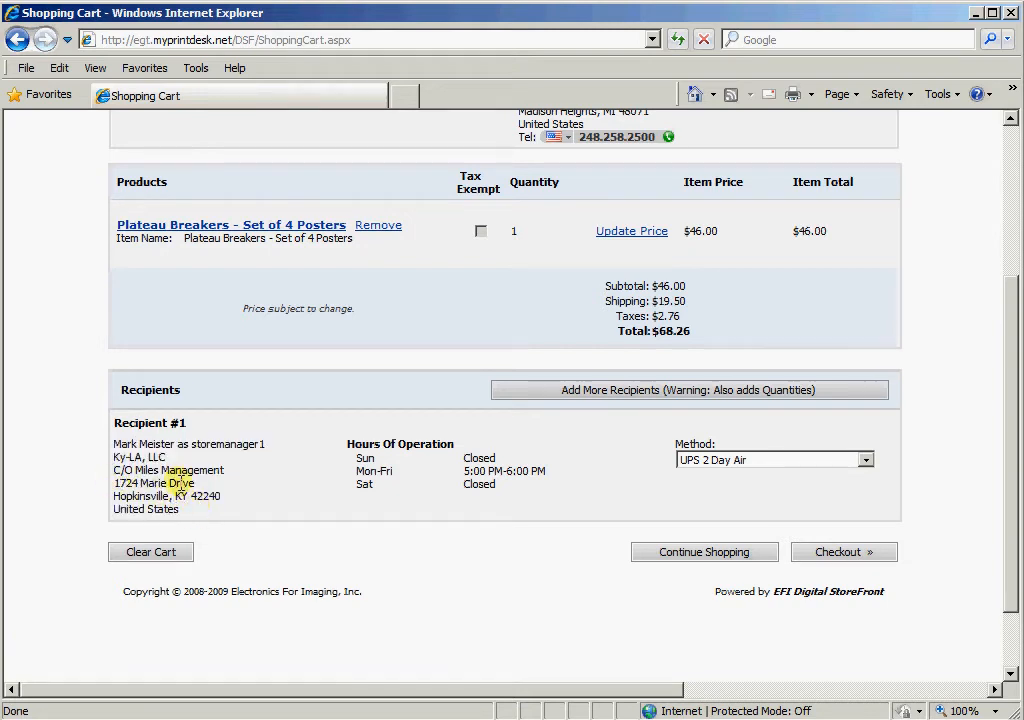
{"action": "scroll", "coordinate": [210, 495], "scroll_direction": "up", "scroll_amount": 3}
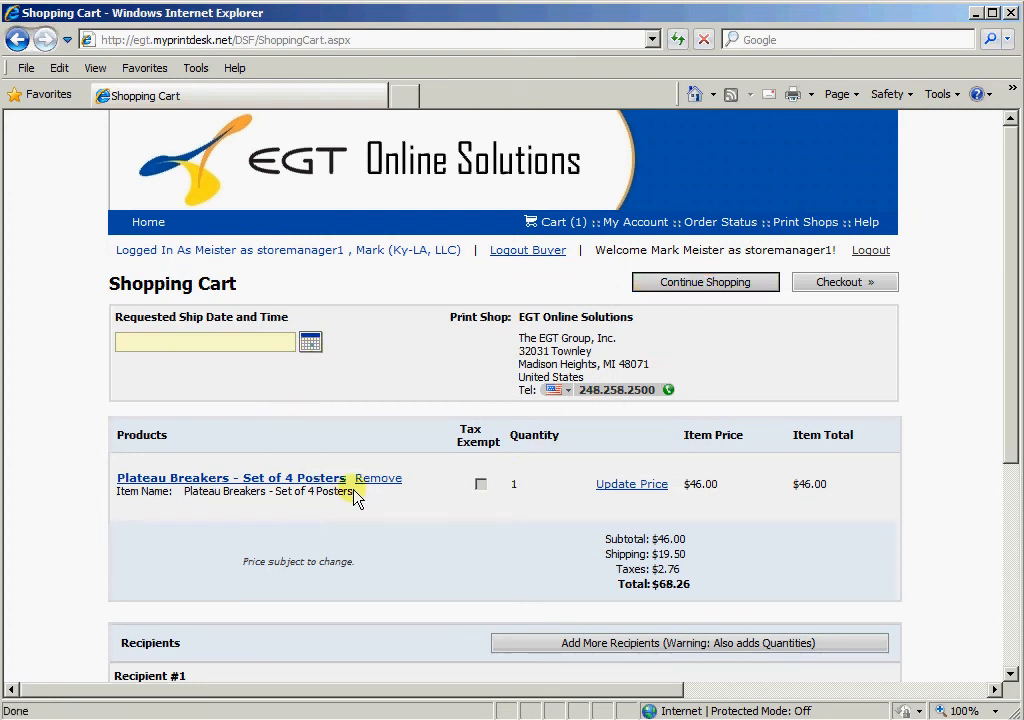
{"action": "left_click", "coordinate": [311, 341]}
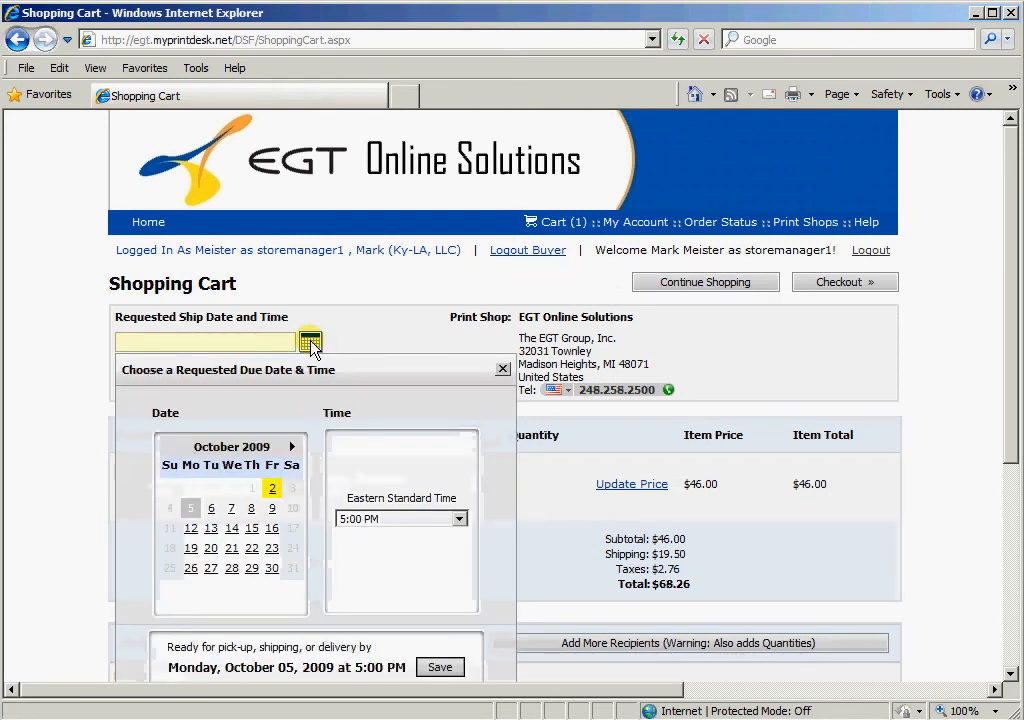
{"action": "left_click", "coordinate": [446, 673]}
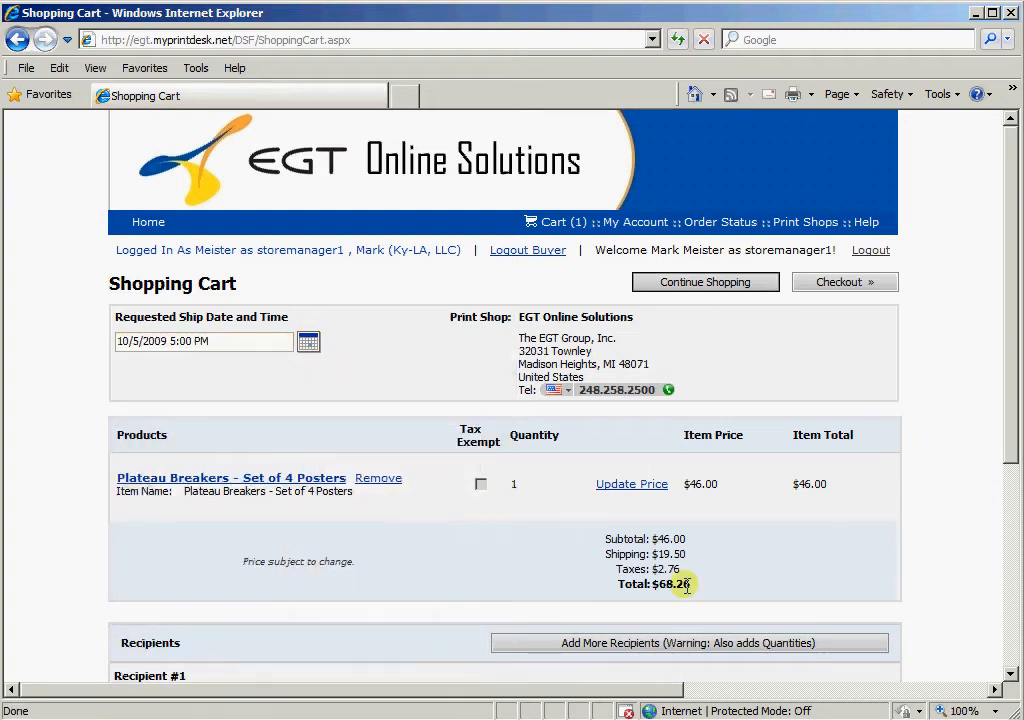
Proceed to checkout with all page content allowed and enter N for a non-quarterly order as the account number
{"action": "left_click_drag", "start_coordinate": [1013, 414], "coordinate": [1013, 576]}
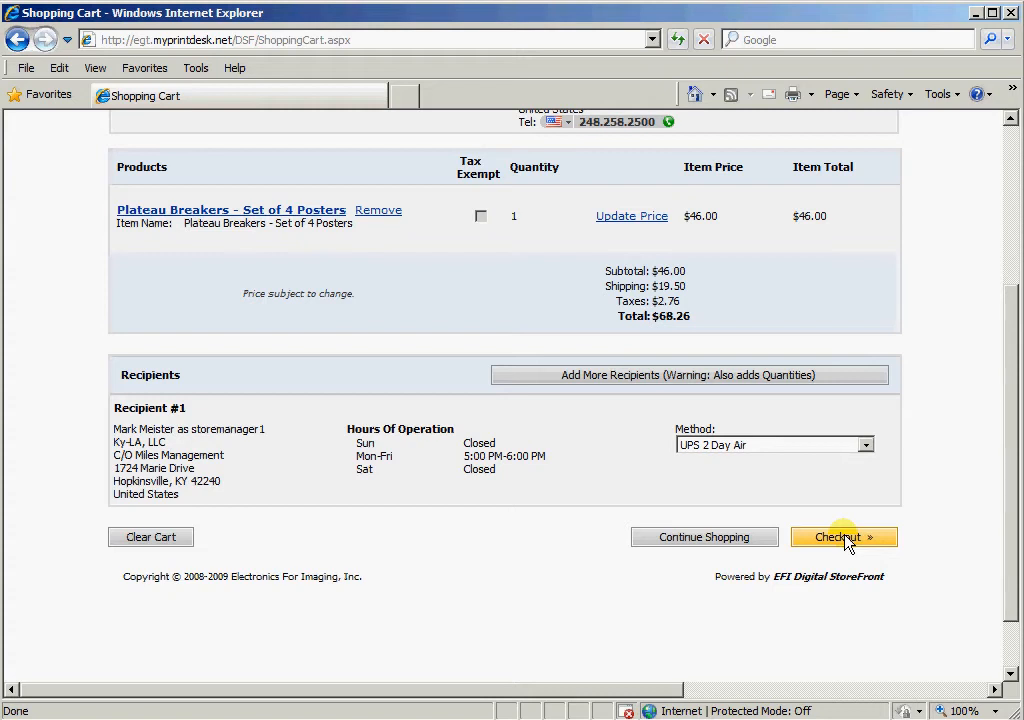
{"action": "left_click", "coordinate": [845, 540]}
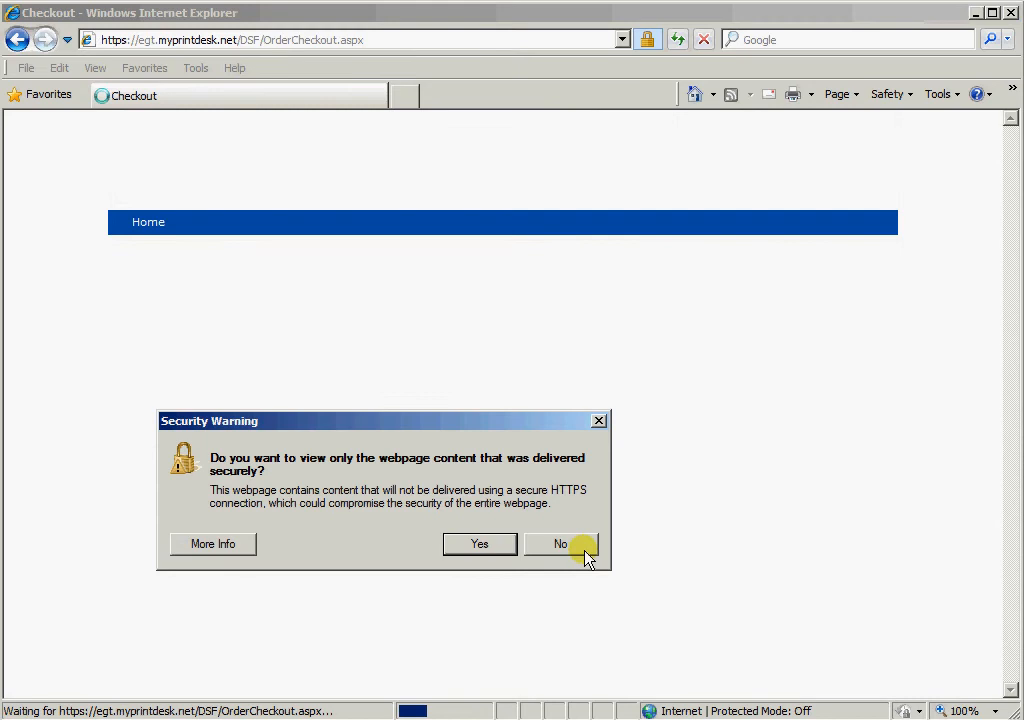
{"action": "left_click", "coordinate": [561, 545]}
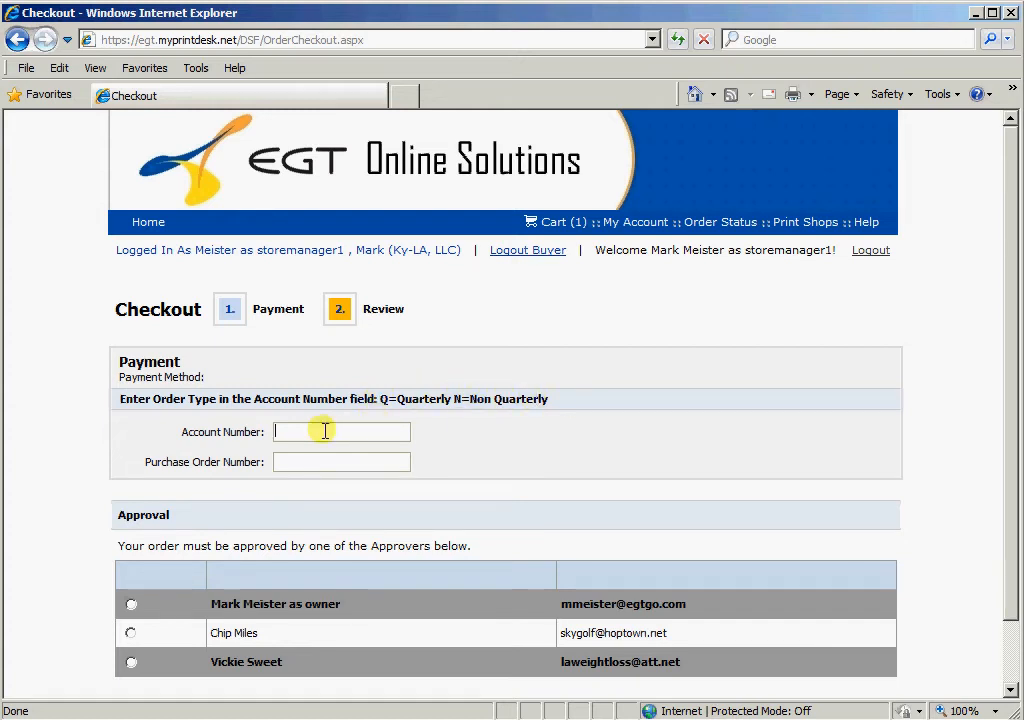
{"action": "type", "text": "N"}
{"action": "left_click_drag", "start_coordinate": [452, 399], "coordinate": [590, 410]}
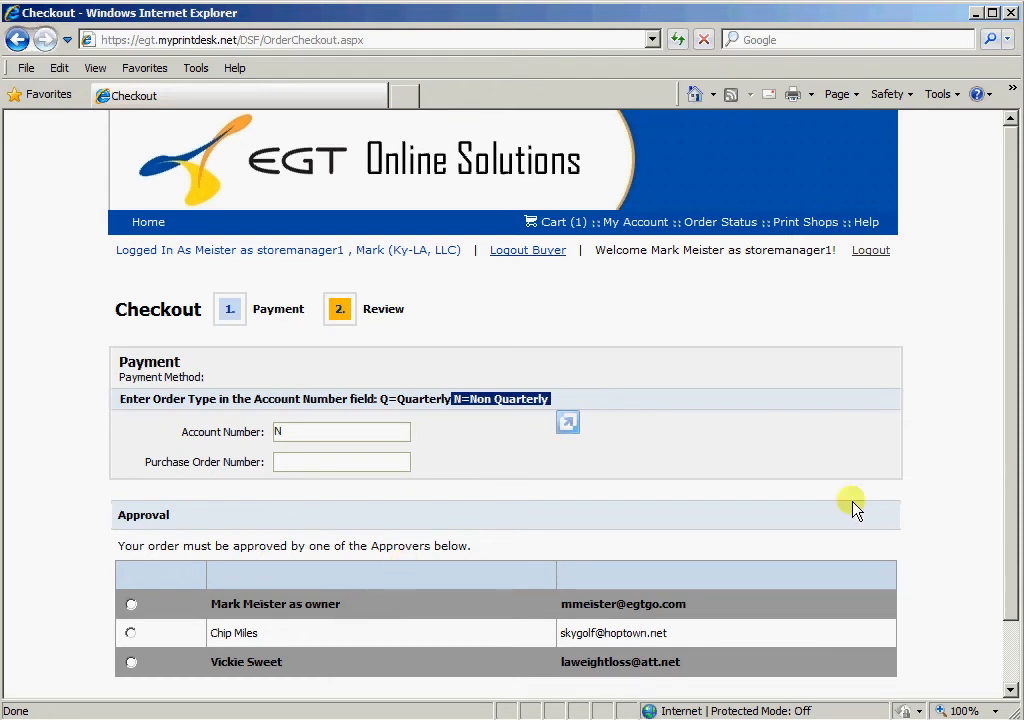
Choose the owner account as the order's approver and continue to the checkout review with all page content allowed
{"action": "left_click_drag", "start_coordinate": [1012, 491], "coordinate": [1013, 628]}
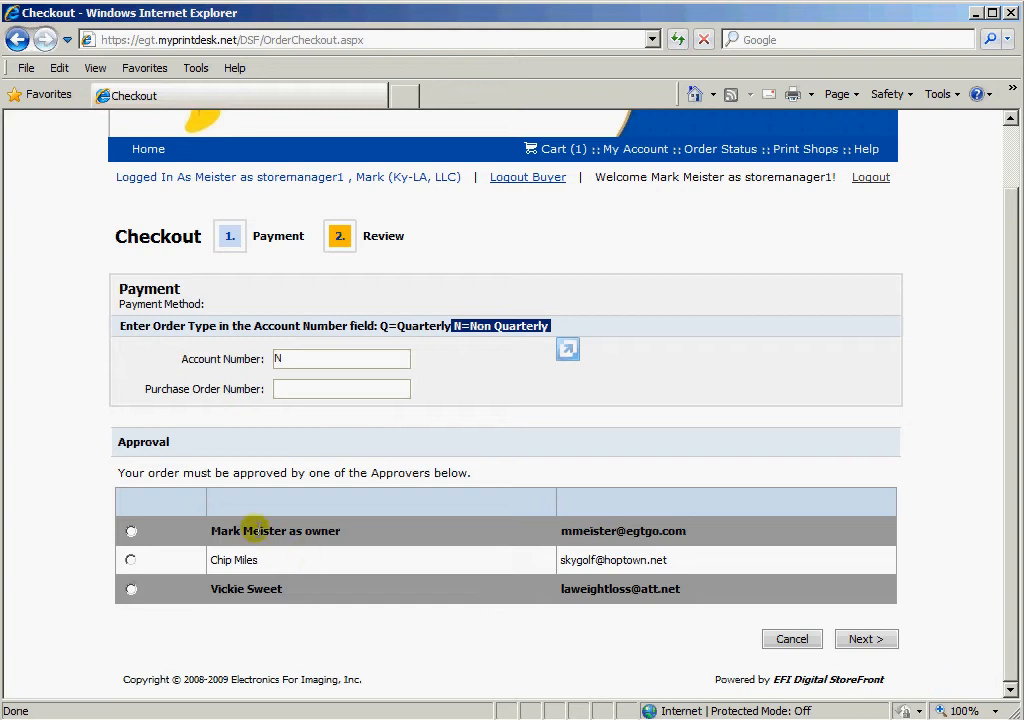
{"action": "left_click", "coordinate": [131, 531]}
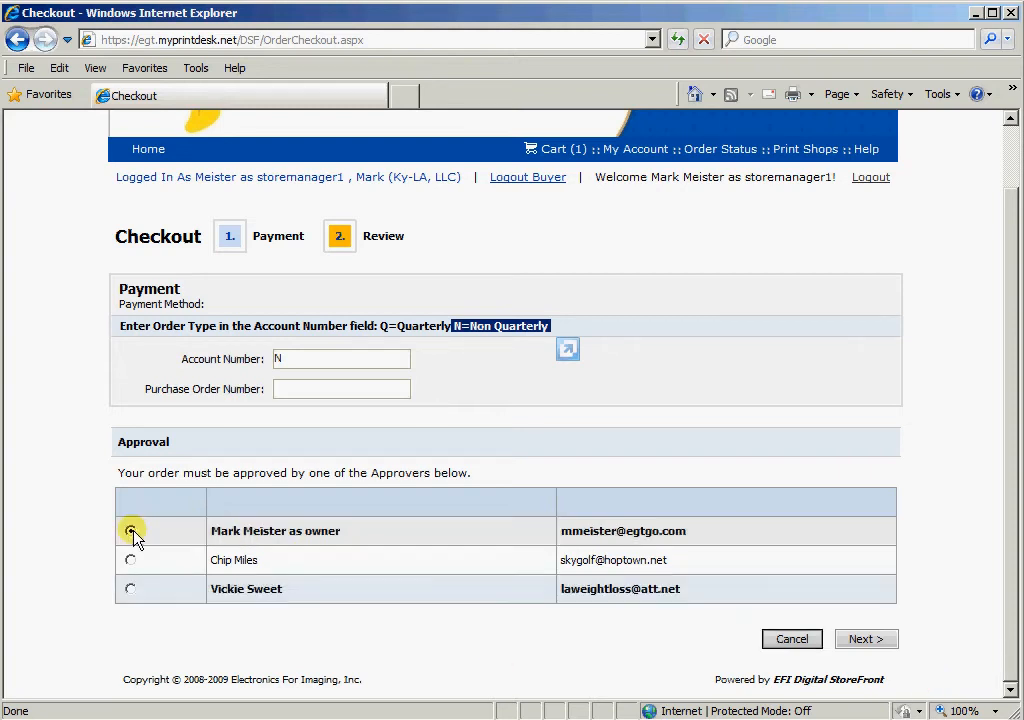
{"action": "left_click", "coordinate": [862, 639]}
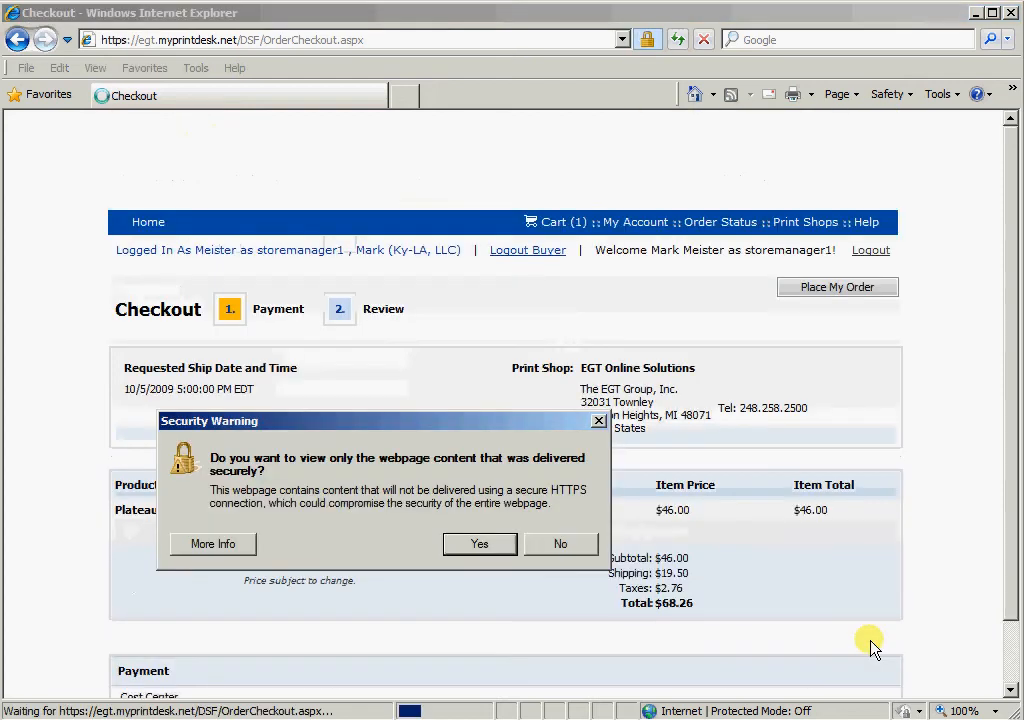
{"action": "left_click", "coordinate": [560, 543]}
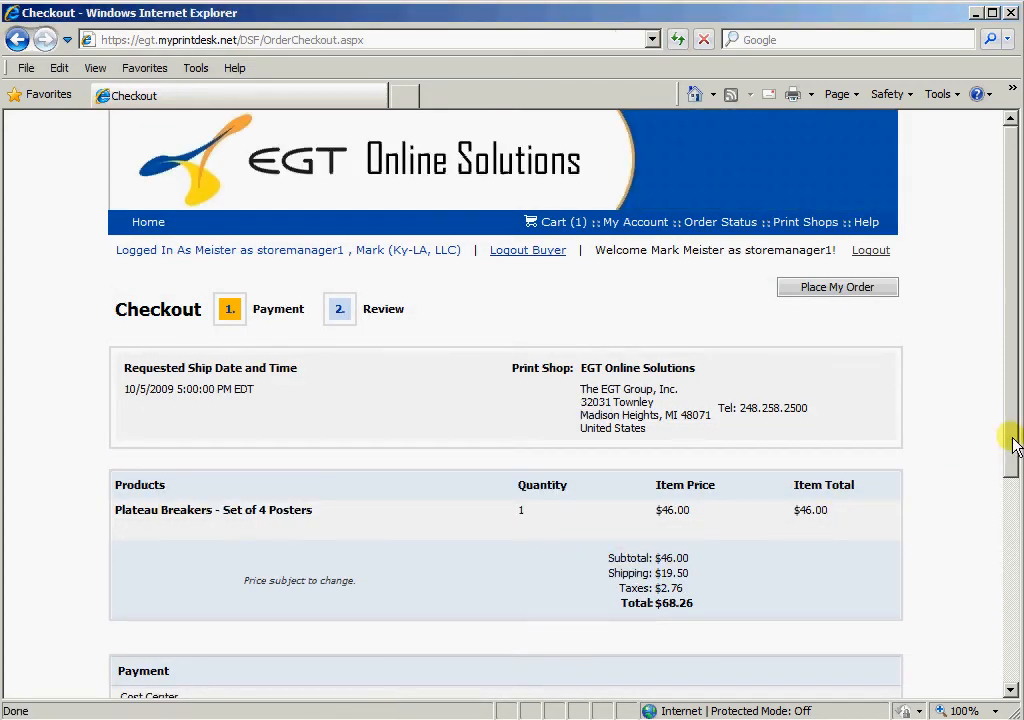
Review and place the poster order, and log out of the buyer session
{"action": "left_click_drag", "start_coordinate": [1009, 441], "coordinate": [1014, 482]}
{"action": "left_click", "coordinate": [860, 223]}
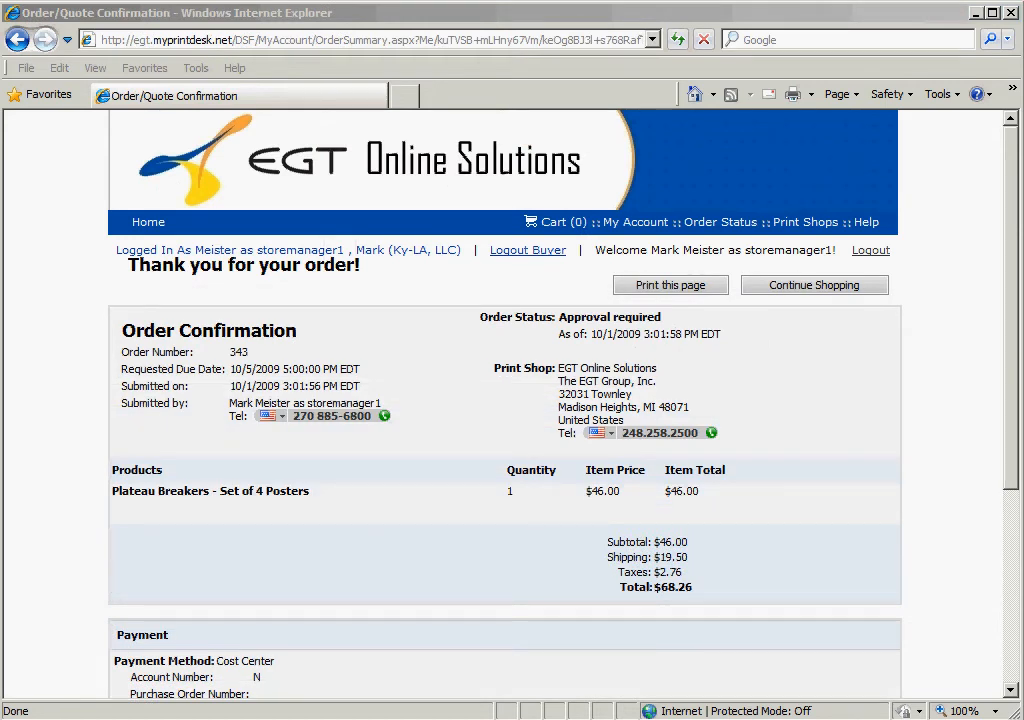
{"action": "left_click", "coordinate": [528, 255]}
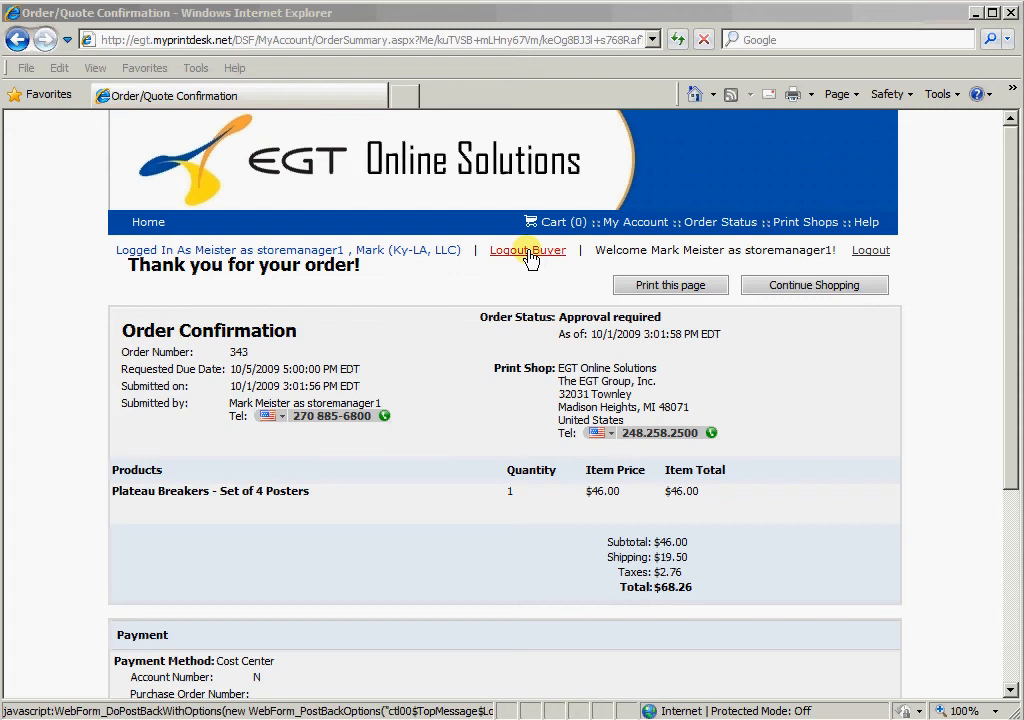
{"action": "left_click", "coordinate": [537, 254]}
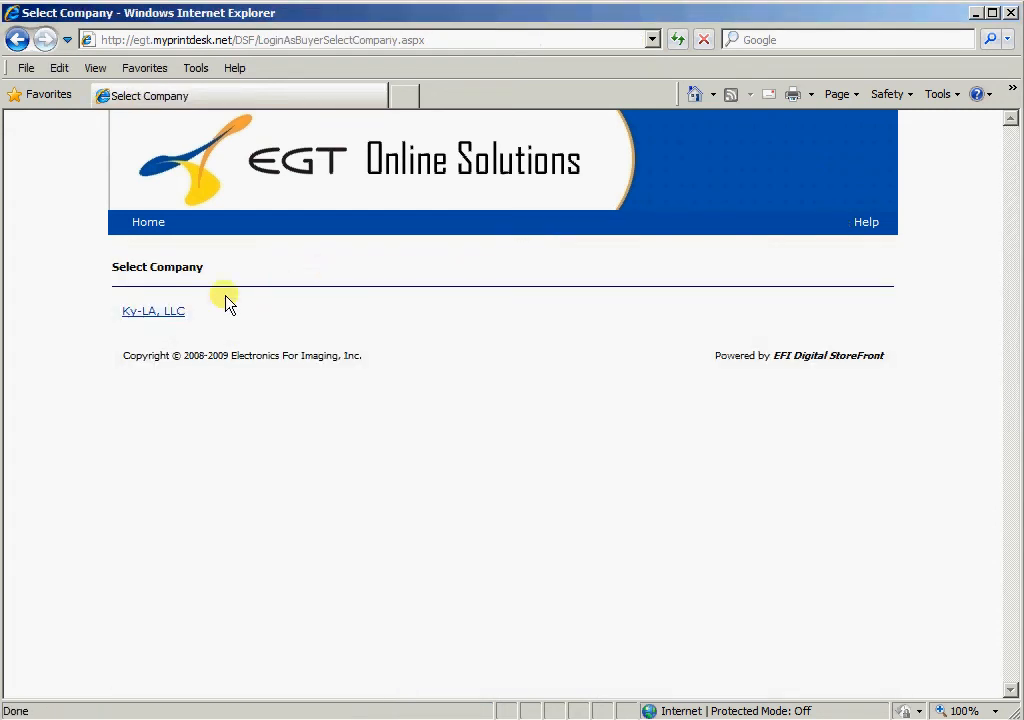
Log in as a buyer for Ky-LA, LLC using the second listed storemanager1 account
{"action": "left_click", "coordinate": [172, 314]}
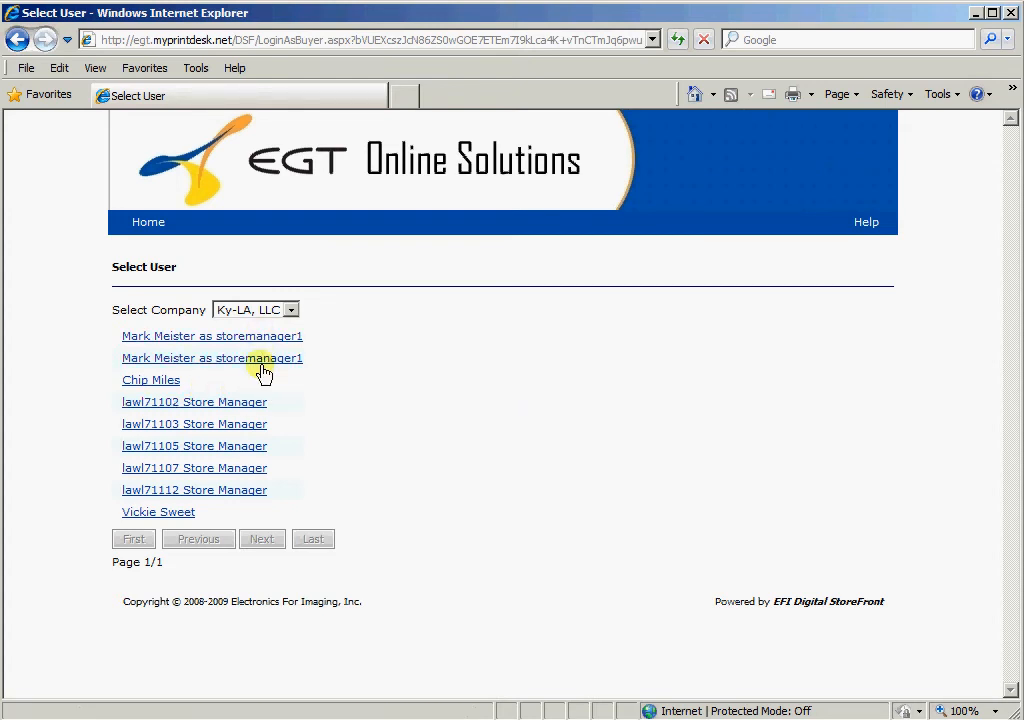
{"action": "mouse_move", "coordinate": [265, 370]}
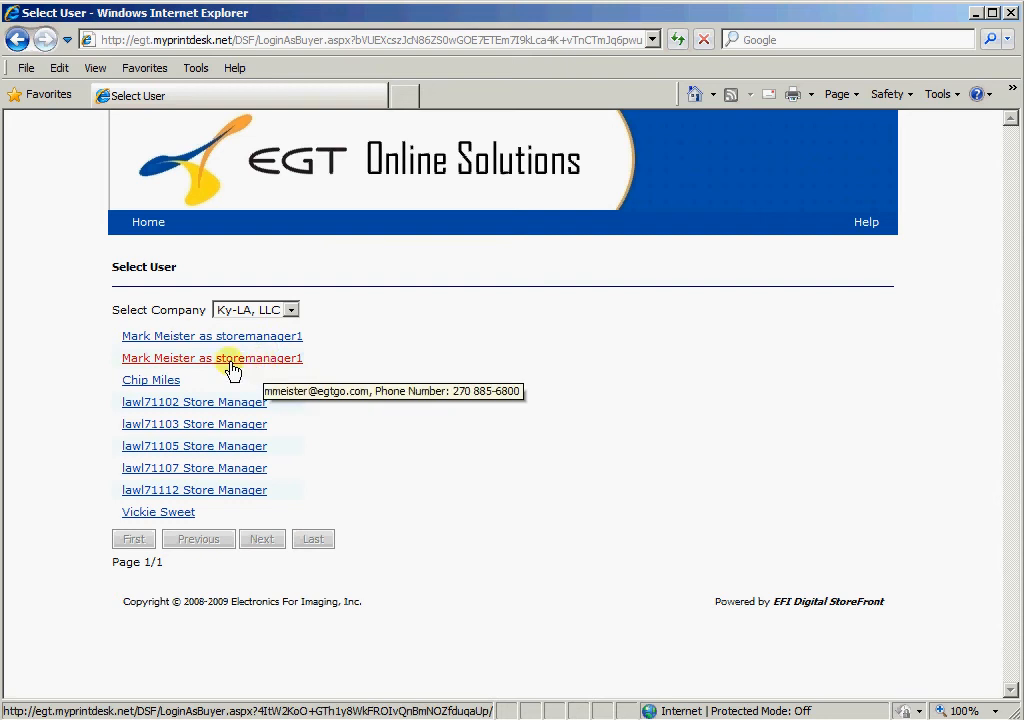
{"action": "mouse_move", "coordinate": [220, 342]}
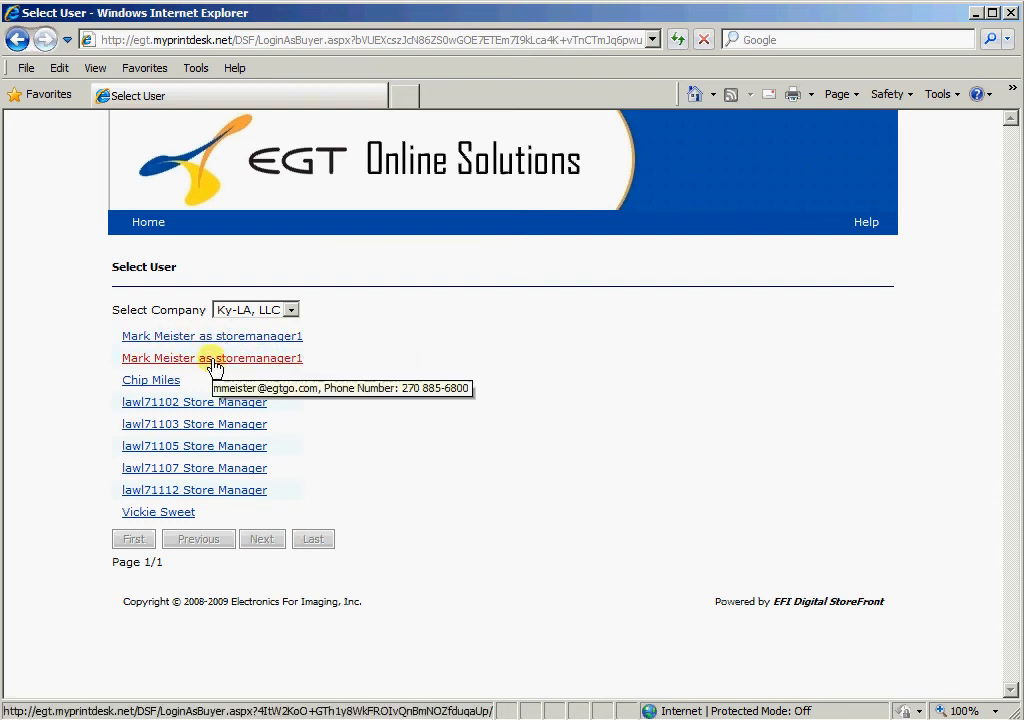
{"action": "left_click", "coordinate": [213, 360]}
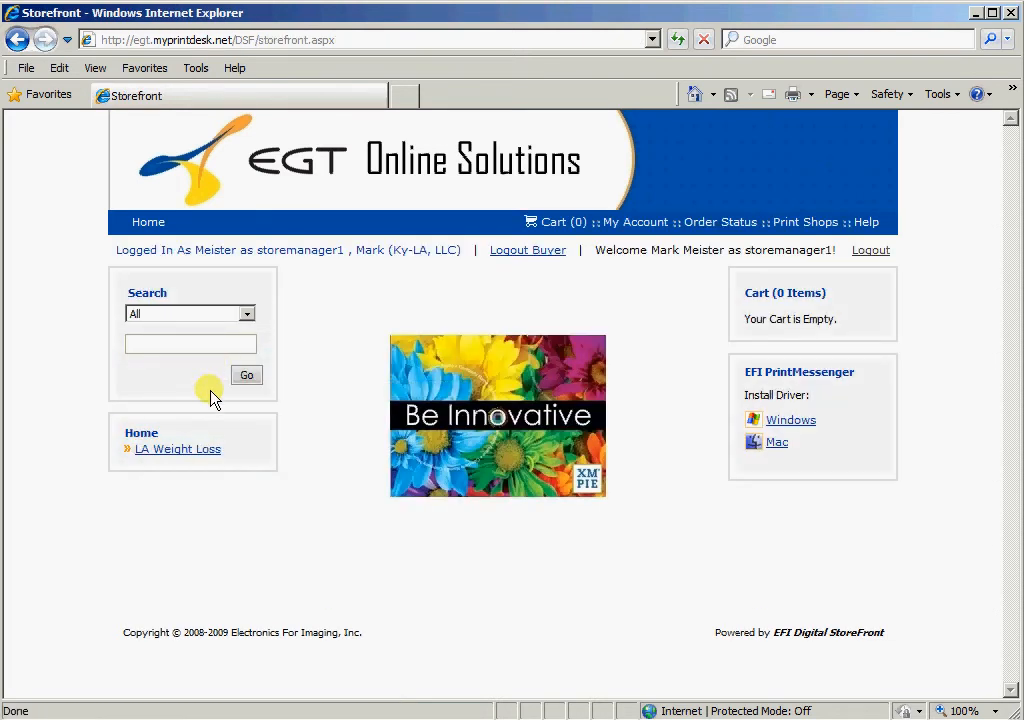
Add one Plateau Breakers - Pack of 25 Flyers from the LA Weight Loss category to the cart
{"action": "left_click", "coordinate": [209, 452]}
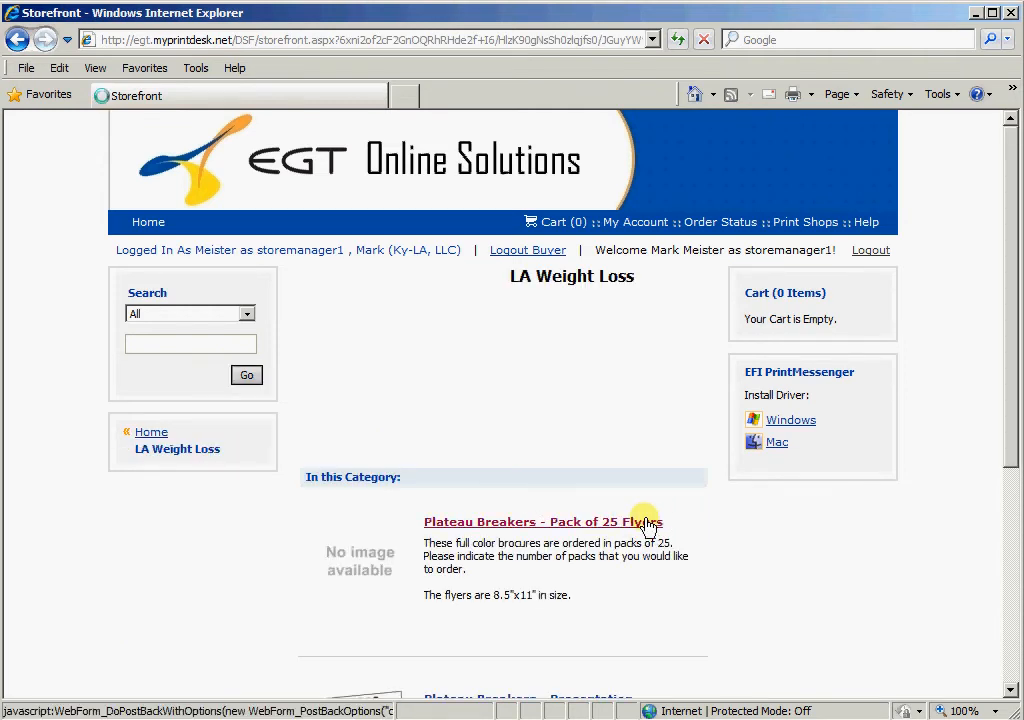
{"action": "left_click", "coordinate": [647, 521]}
{"action": "scroll", "coordinate": [1008, 617], "scroll_direction": "down", "scroll_amount": 3}
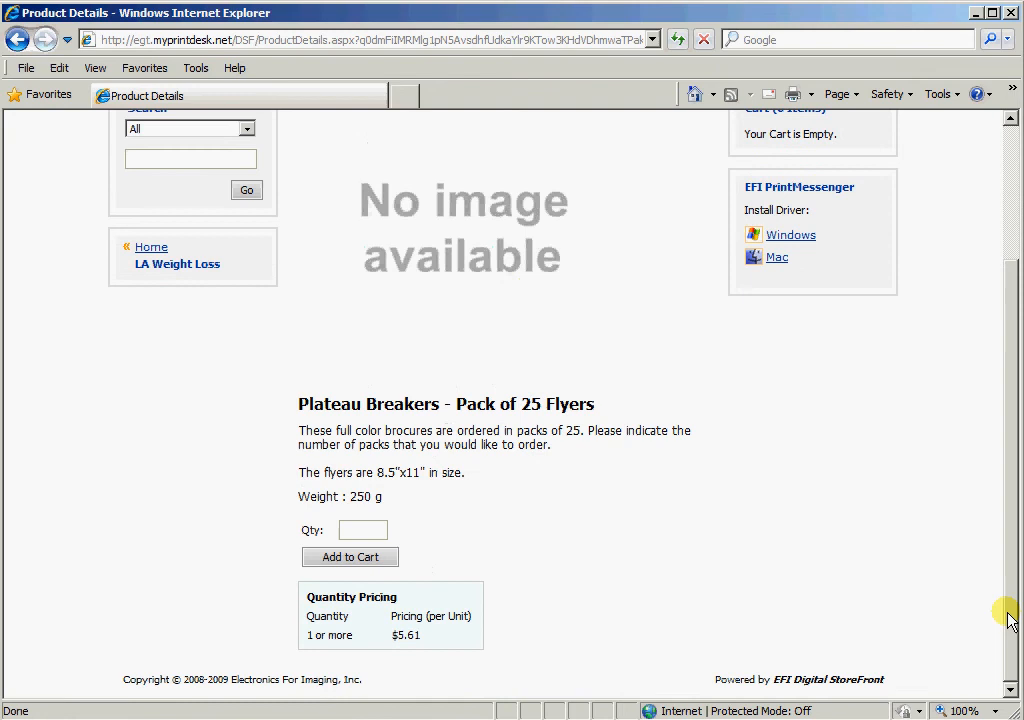
{"action": "left_click", "coordinate": [377, 532]}
{"action": "type", "text": "1"}
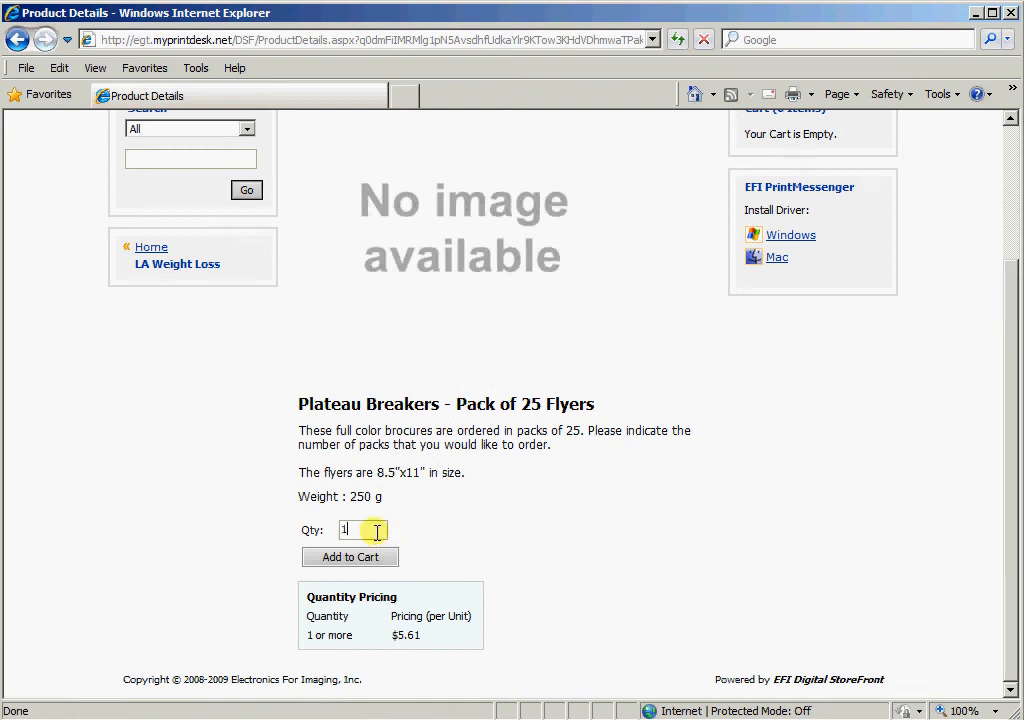
{"action": "left_click", "coordinate": [362, 566]}
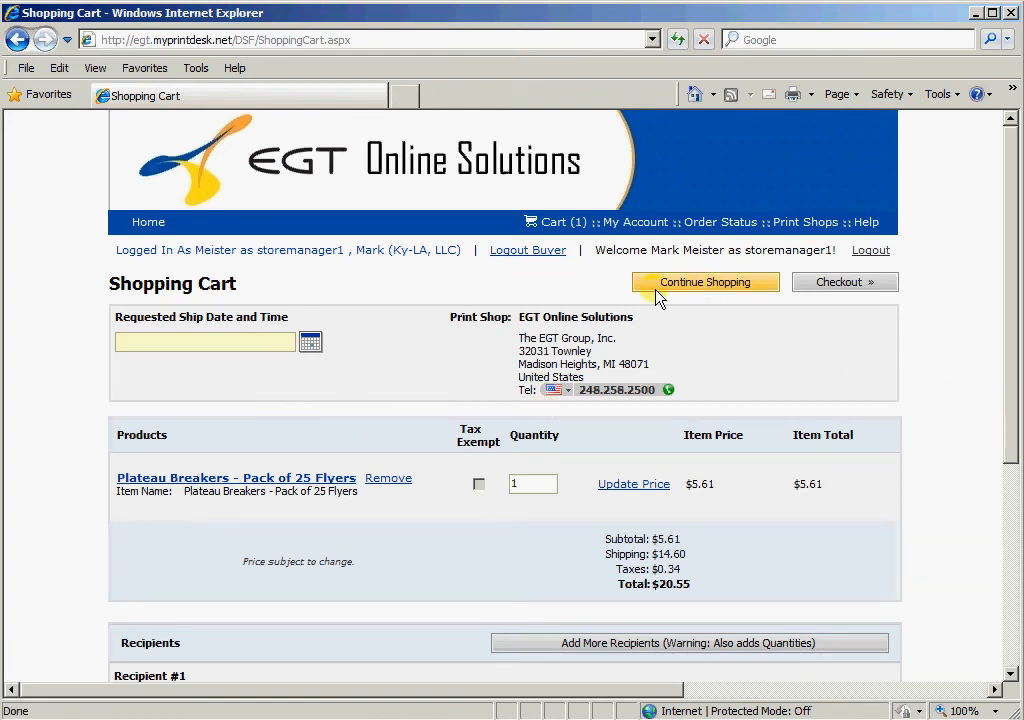
Set the requested ship date and time to 10/5/2009 5:00 PM and proceed to checkout with all page content allowed
{"action": "left_click", "coordinate": [310, 342]}
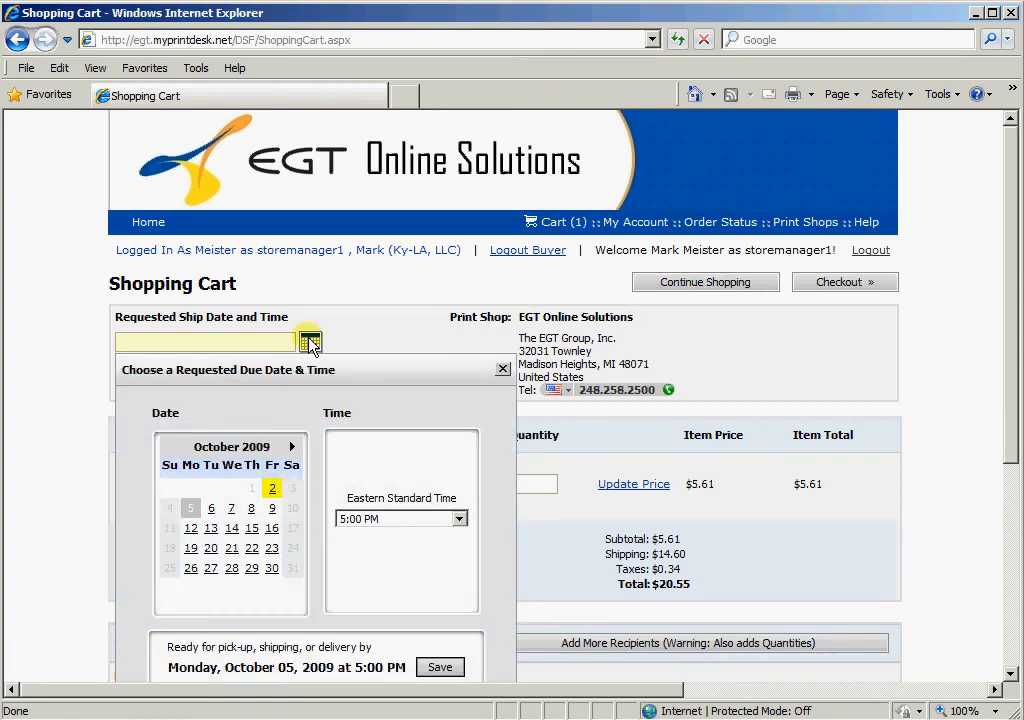
{"action": "left_click", "coordinate": [438, 667]}
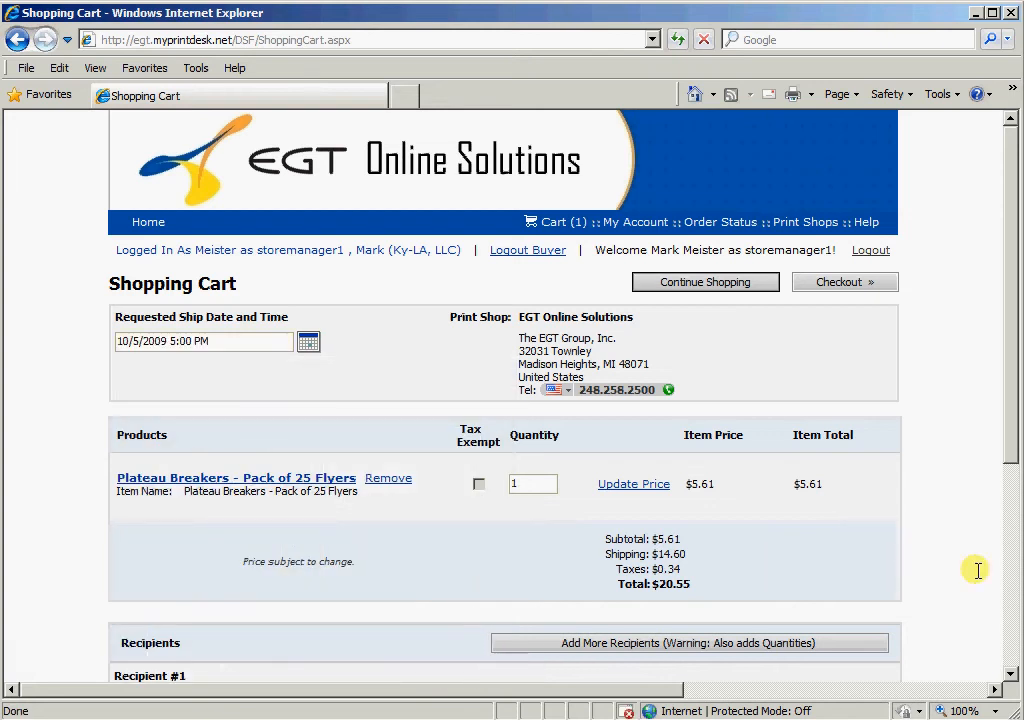
{"action": "scroll", "coordinate": [1012, 585], "scroll_direction": "down", "scroll_amount": 4}
{"action": "left_click", "coordinate": [835, 466]}
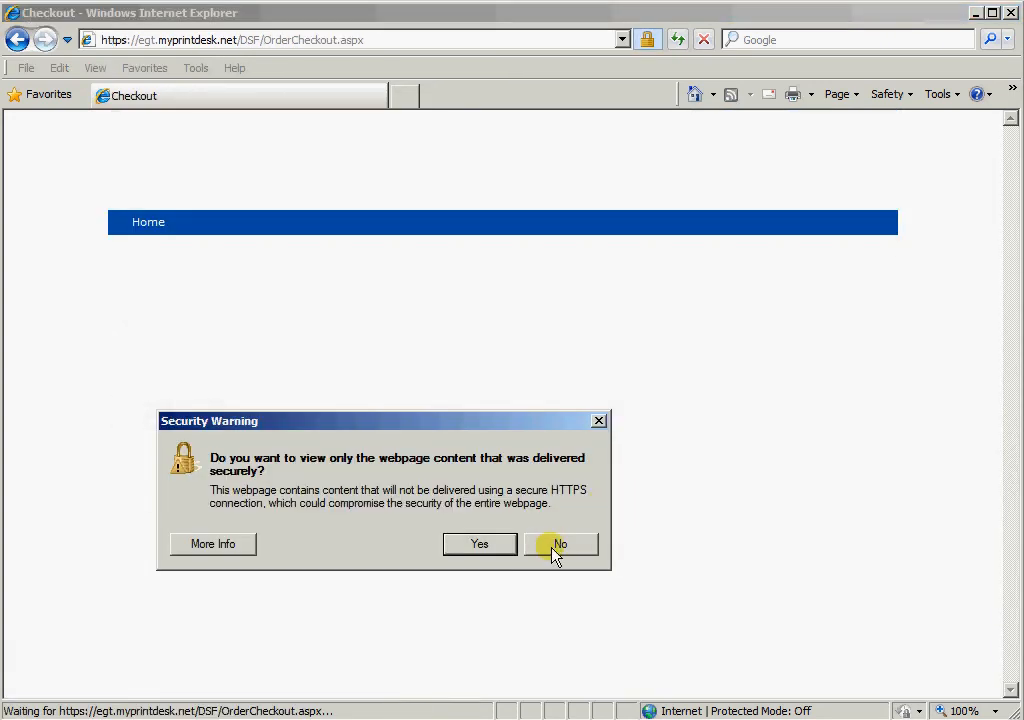
{"action": "left_click", "coordinate": [553, 549]}
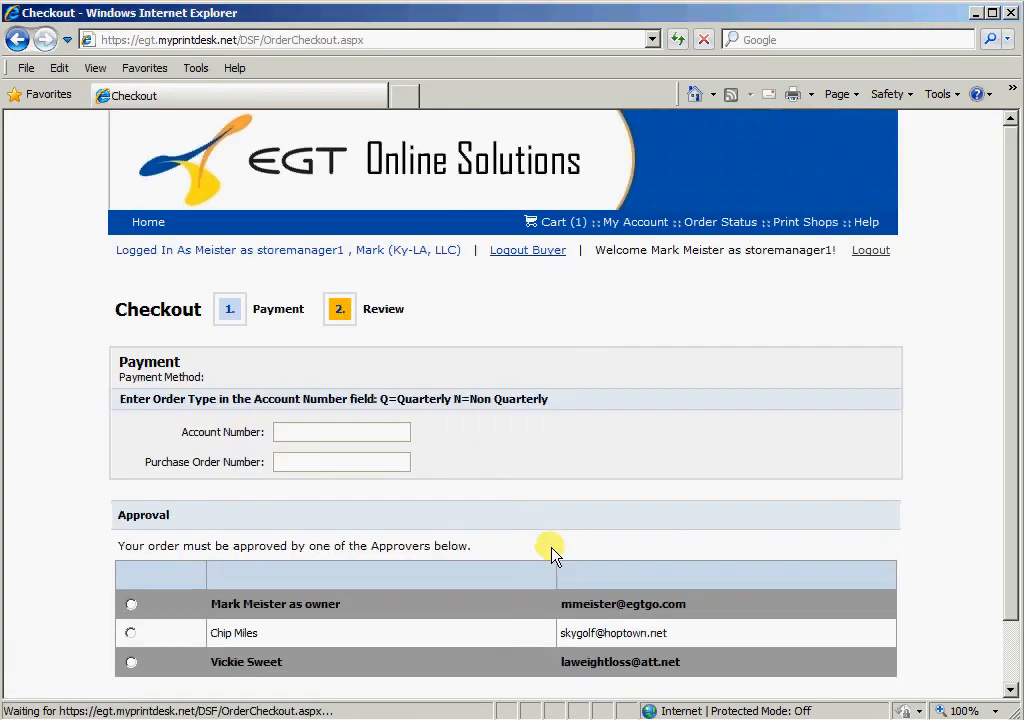
Enter N as the account number for a non-quarterly order, checking it against the order type instructions
{"action": "left_click", "coordinate": [301, 430]}
{"action": "type", "text": "N"}
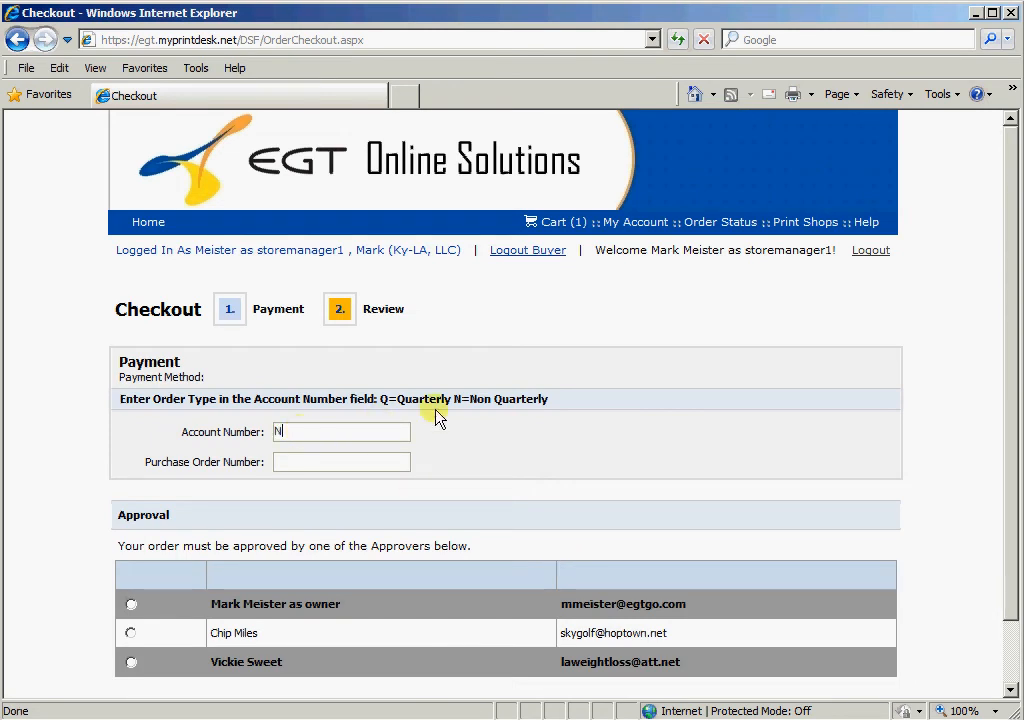
{"action": "left_click_drag", "start_coordinate": [453, 398], "coordinate": [533, 395]}
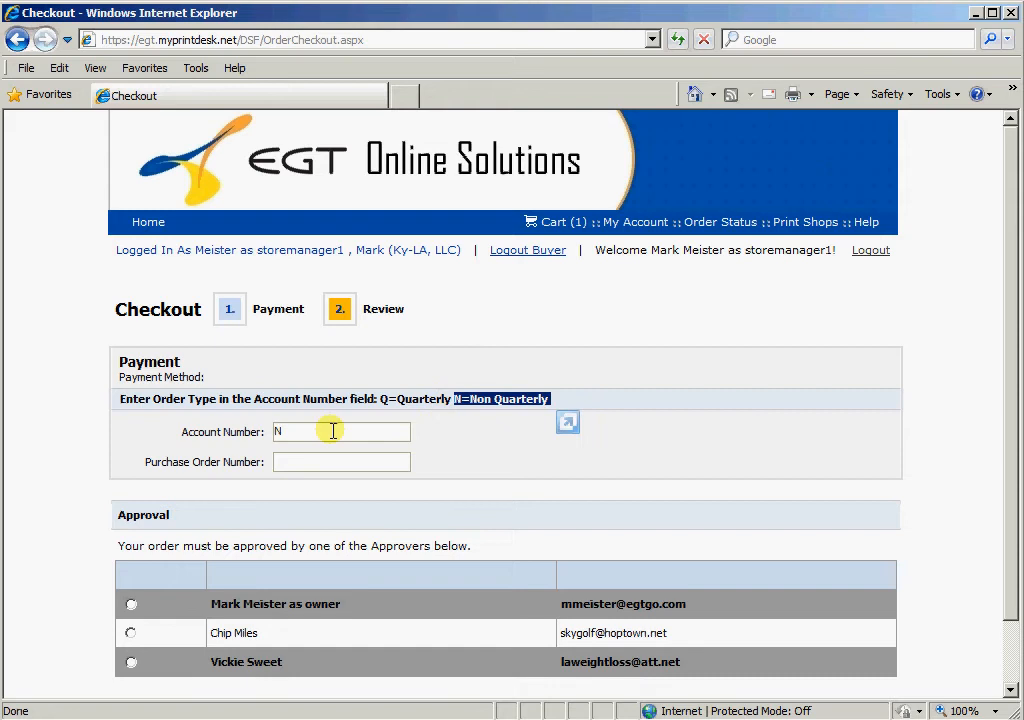
{"action": "left_click_drag", "start_coordinate": [331, 430], "coordinate": [244, 435]}
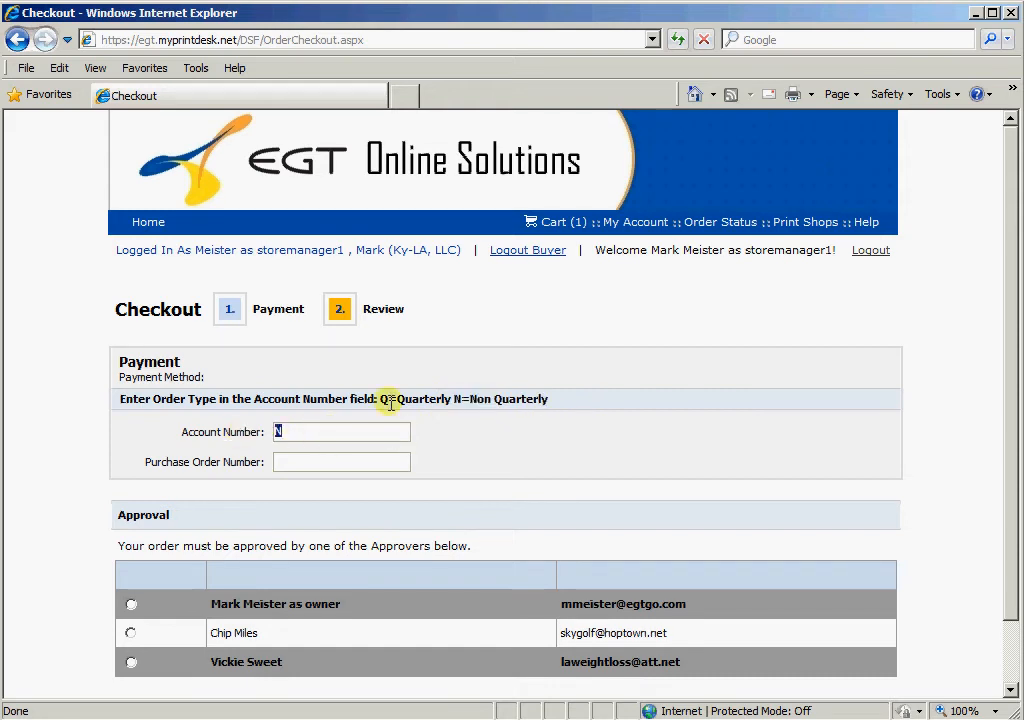
Assign the flyer order to the owner account for approval and continue to the review with all page content allowed
{"action": "left_click_drag", "start_coordinate": [1013, 446], "coordinate": [1016, 538]}
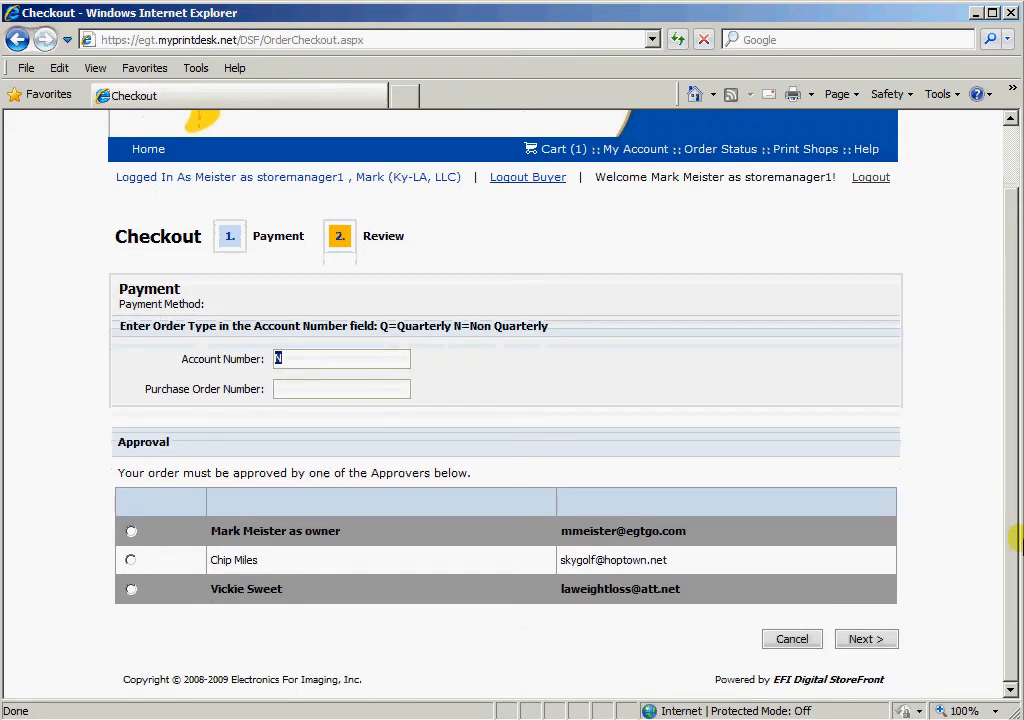
{"action": "left_click", "coordinate": [130, 532]}
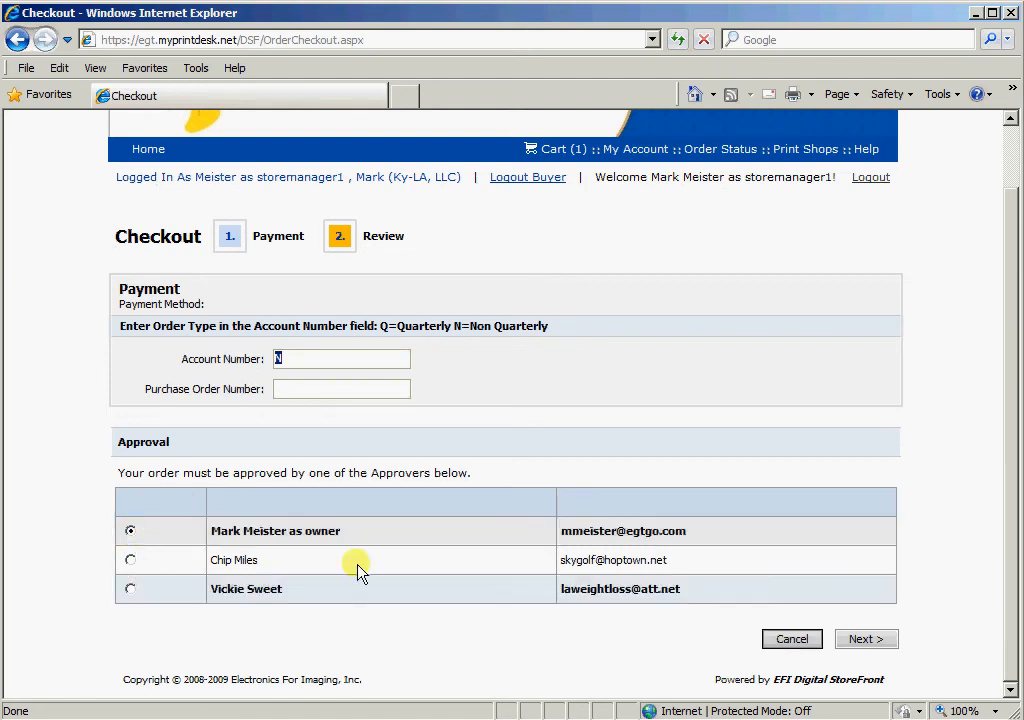
{"action": "left_click", "coordinate": [866, 640]}
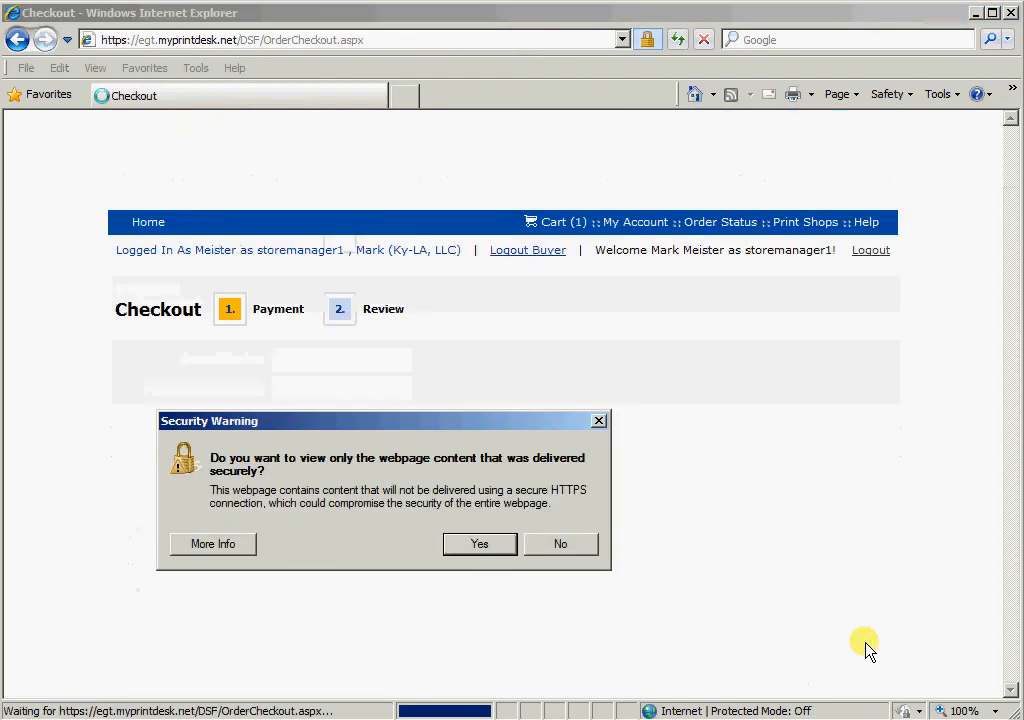
{"action": "left_click", "coordinate": [560, 545]}
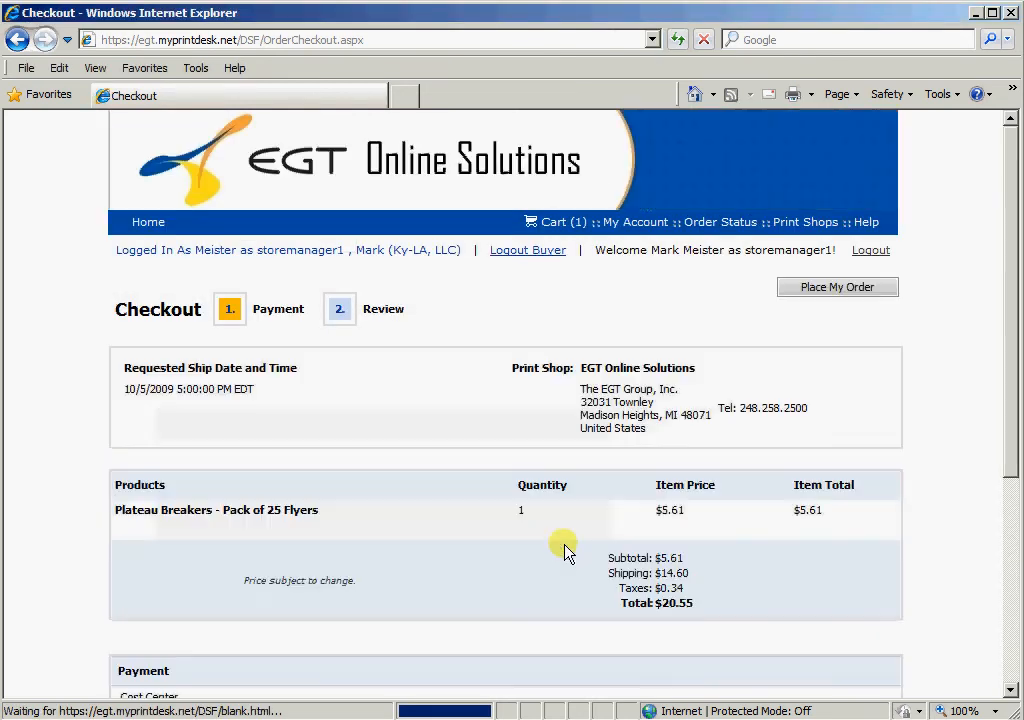
Place the flyer order, log out of the buyer session, and return to the owner's storefront home page
{"action": "left_click", "coordinate": [818, 290]}
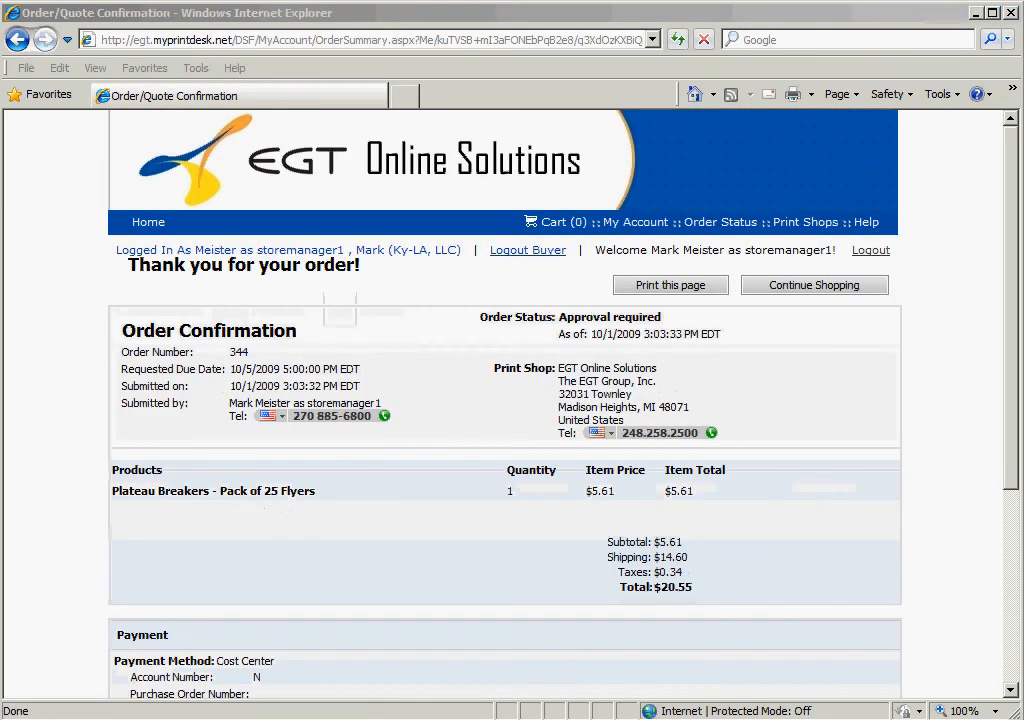
{"action": "left_click", "coordinate": [541, 256]}
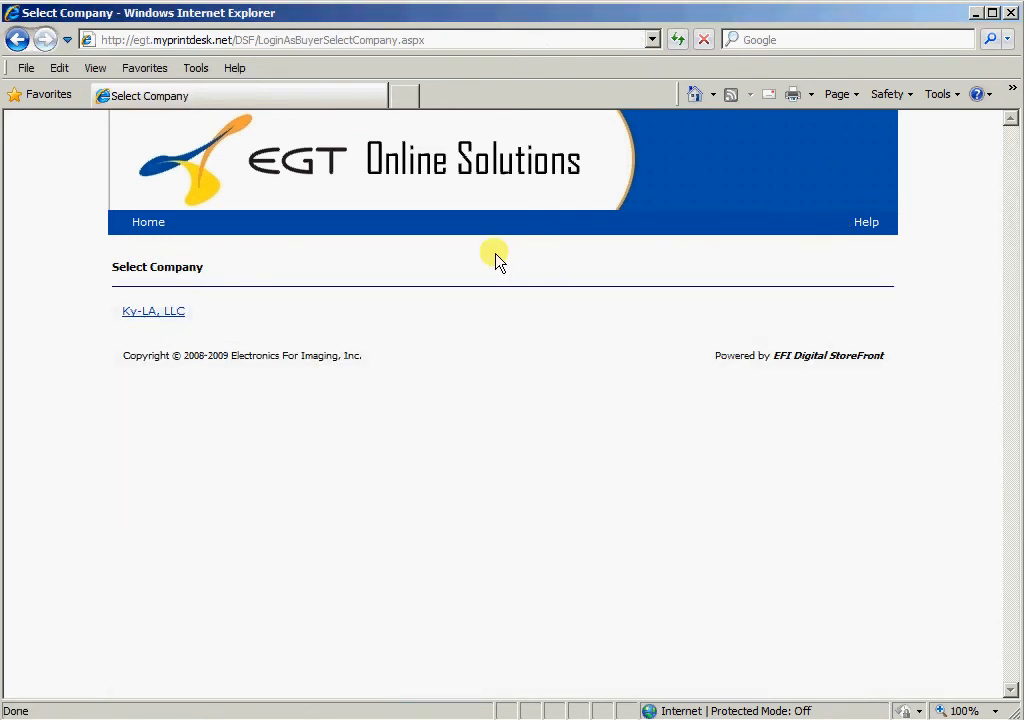
{"action": "left_click", "coordinate": [150, 230]}
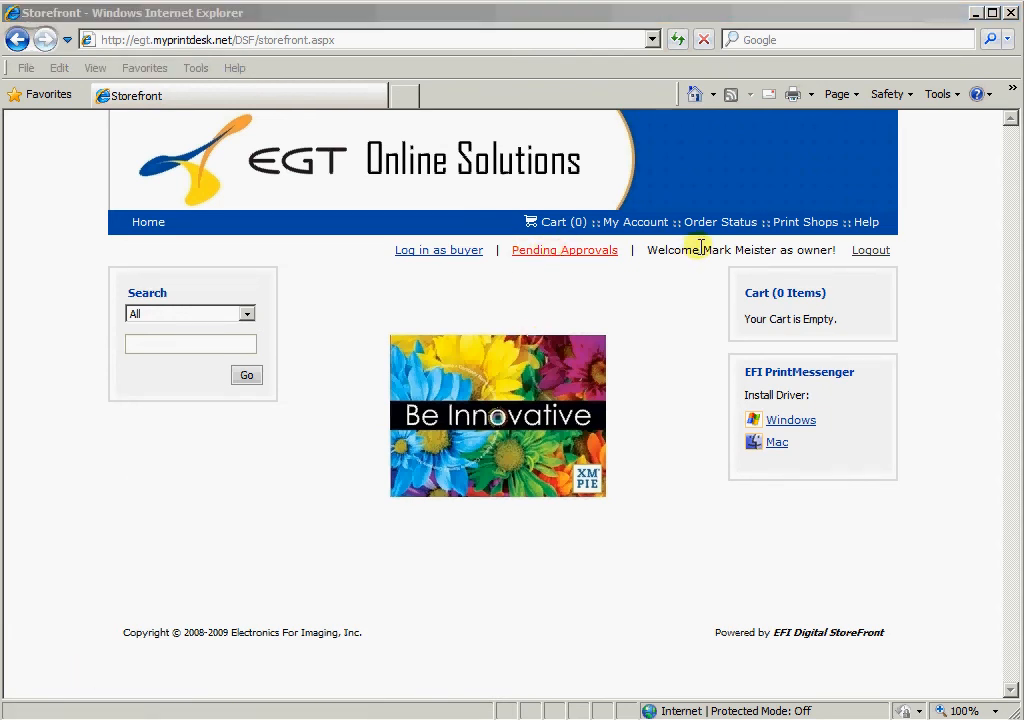
Check the logged-in owner account, open the pending approvals, and examine who placed the first waiting order
{"action": "left_click_drag", "start_coordinate": [699, 249], "coordinate": [845, 250]}
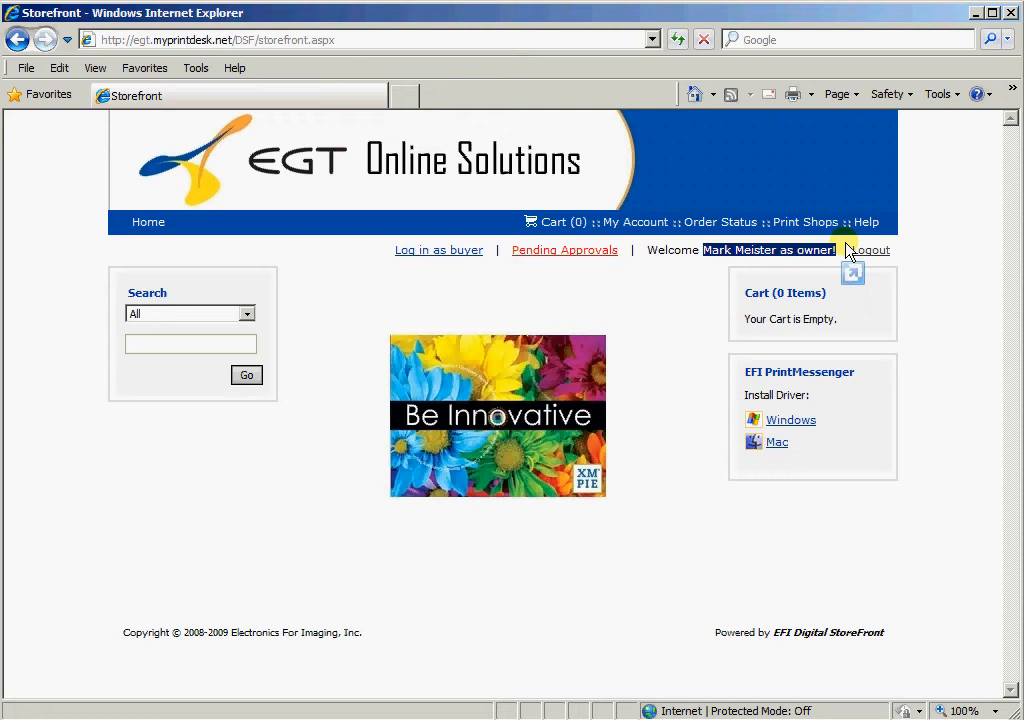
{"action": "left_click", "coordinate": [568, 257]}
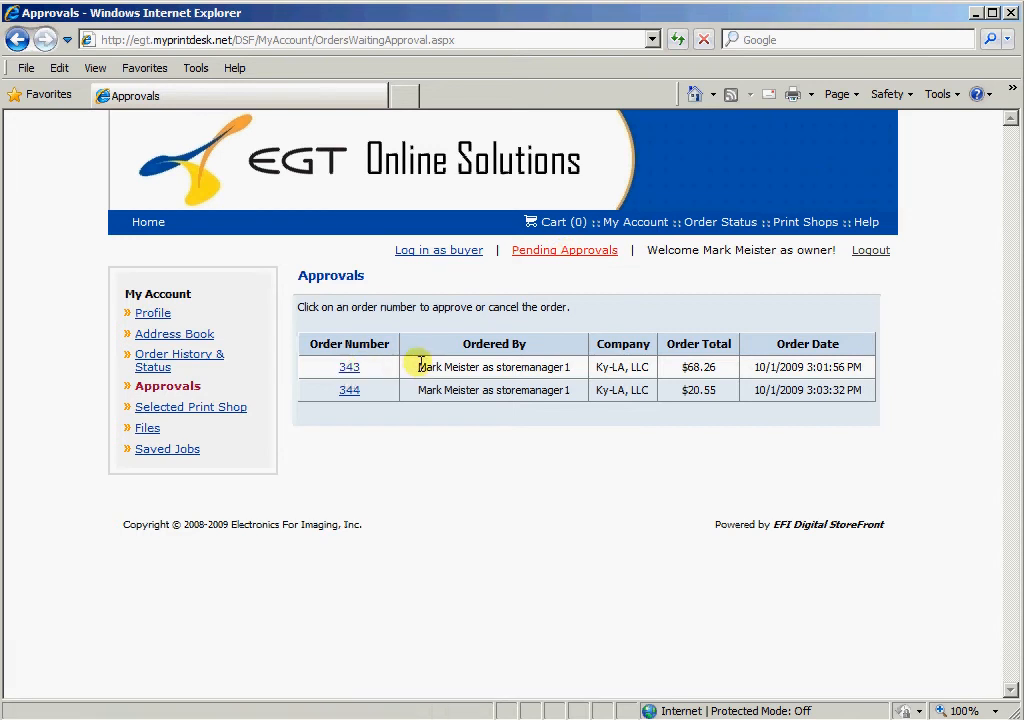
{"action": "left_click_drag", "start_coordinate": [417, 367], "coordinate": [587, 388]}
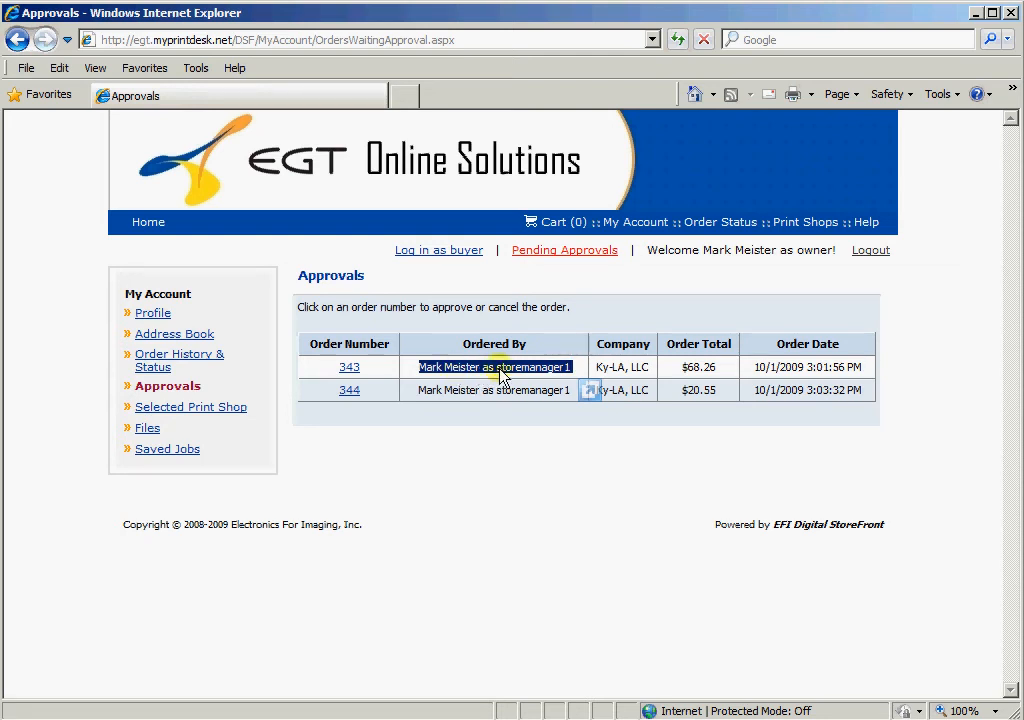
Approve the pending order for the Plateau Breakers - Set of 4 Posters and check its order status
{"action": "left_click", "coordinate": [349, 370]}
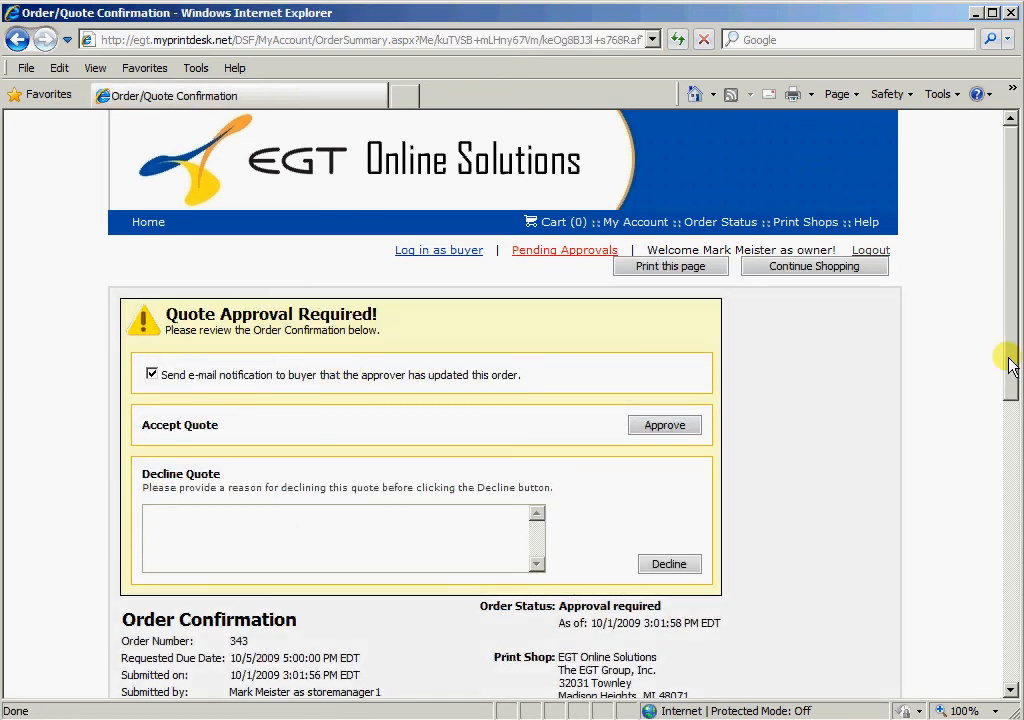
{"action": "mouse_move", "coordinate": [1008, 365]}
{"action": "left_mouse_down"}
{"action": "mouse_move", "coordinate": [1014, 576]}
{"action": "mouse_move", "coordinate": [1014, 381]}
{"action": "left_mouse_up"}
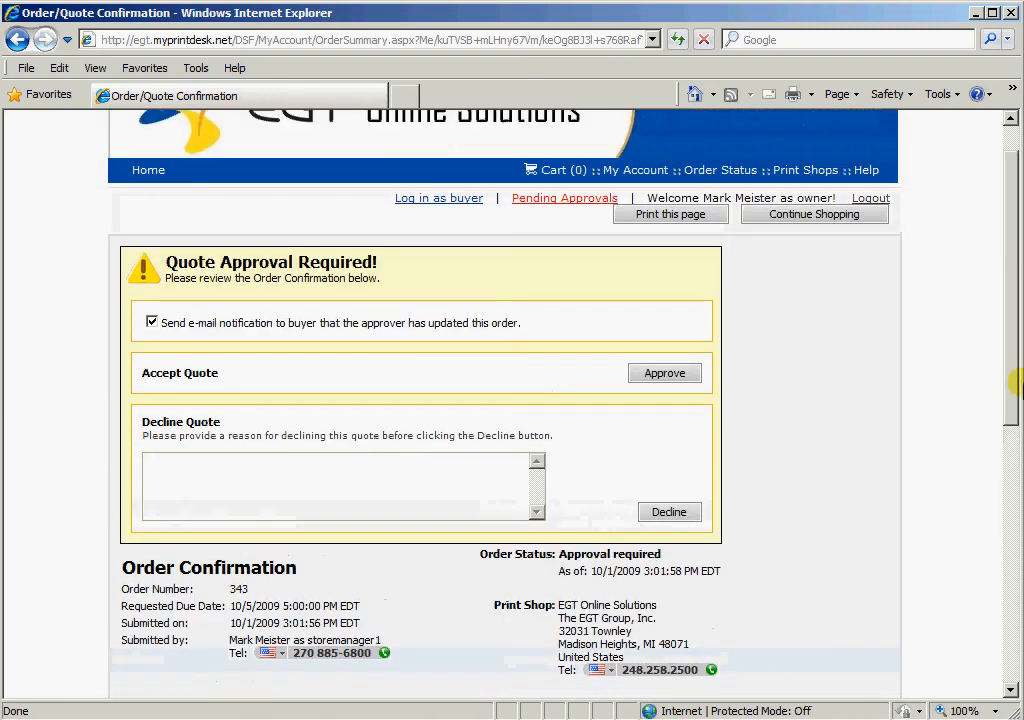
{"action": "left_click", "coordinate": [665, 377]}
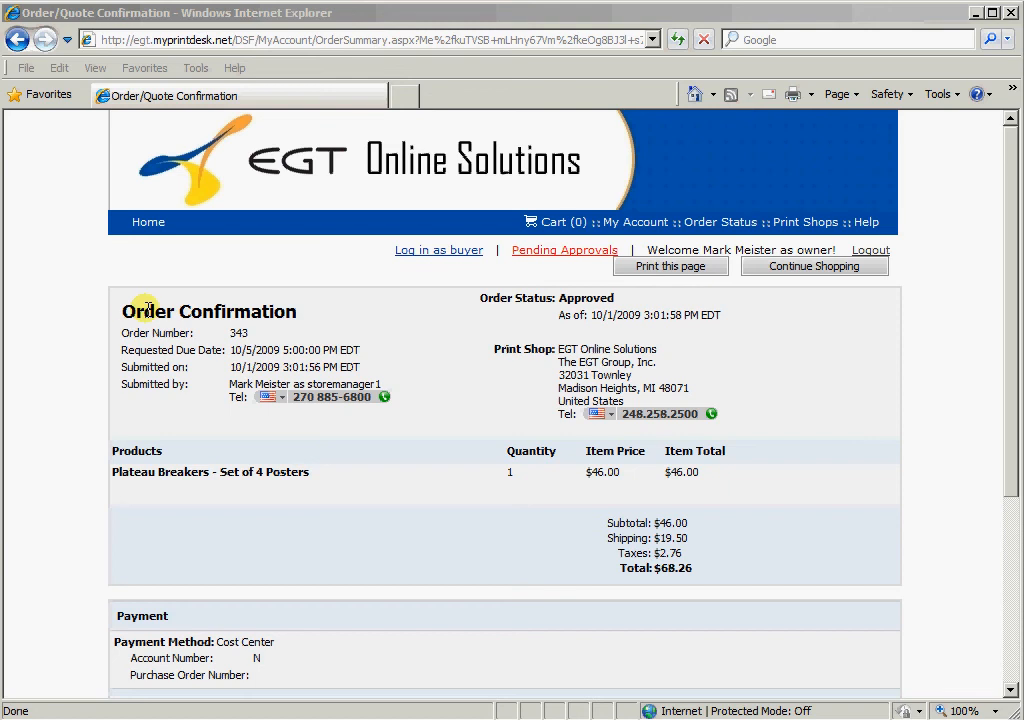
{"action": "left_click_drag", "start_coordinate": [122, 311], "coordinate": [297, 311]}
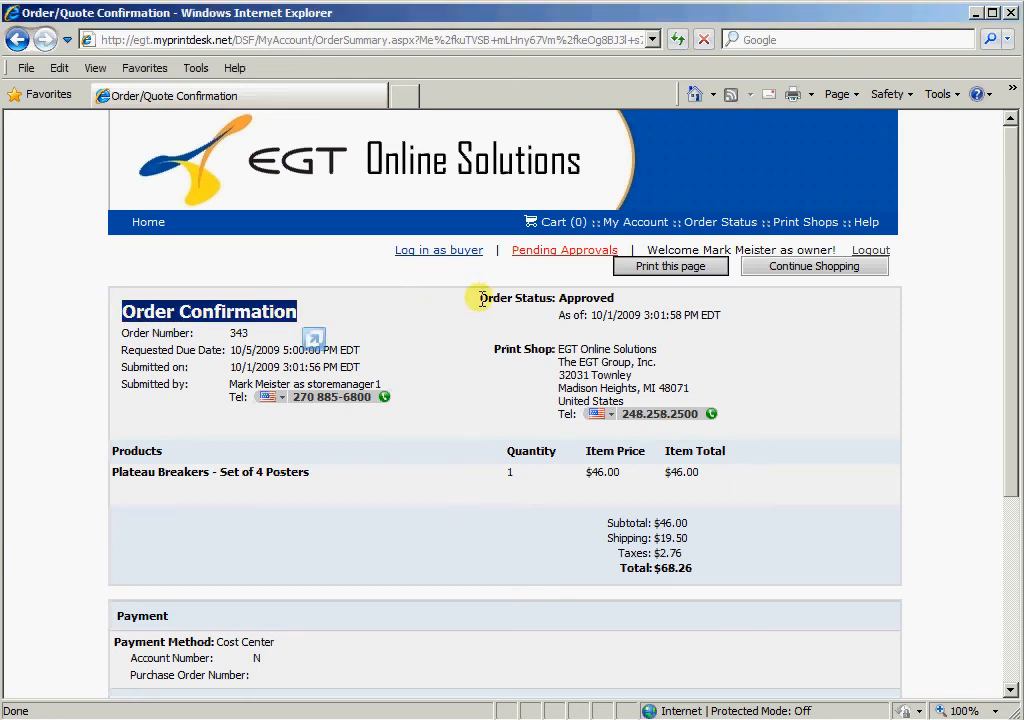
{"action": "left_click_drag", "start_coordinate": [480, 298], "coordinate": [613, 299]}
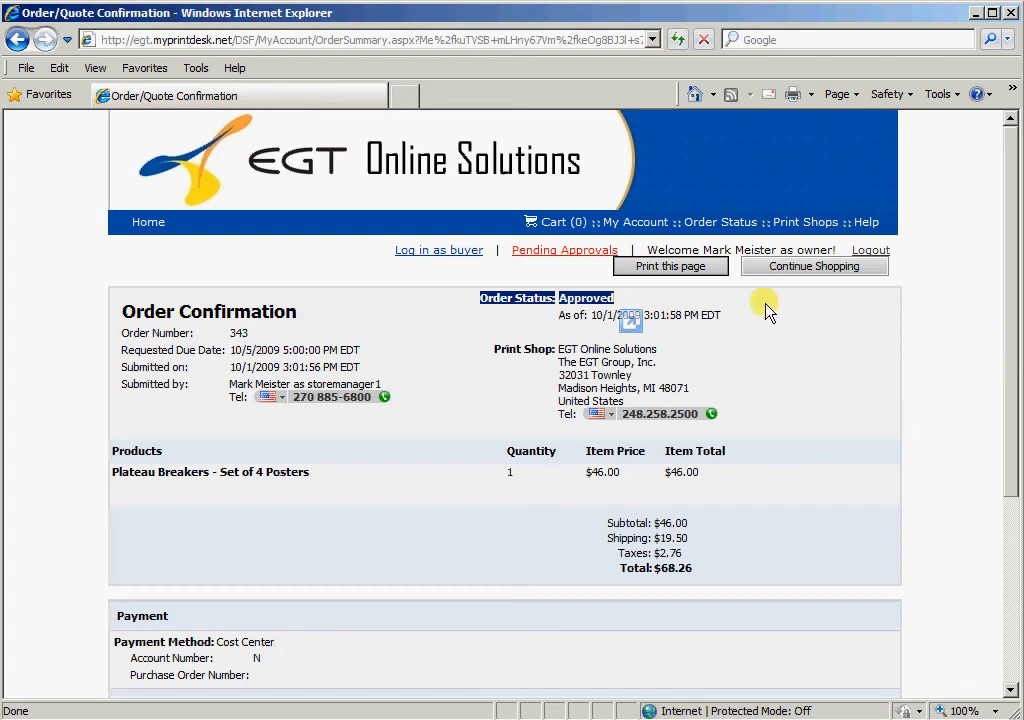
Approve the remaining pending flyer order, check its order status, and return to the storefront home page
{"action": "left_click", "coordinate": [565, 252]}
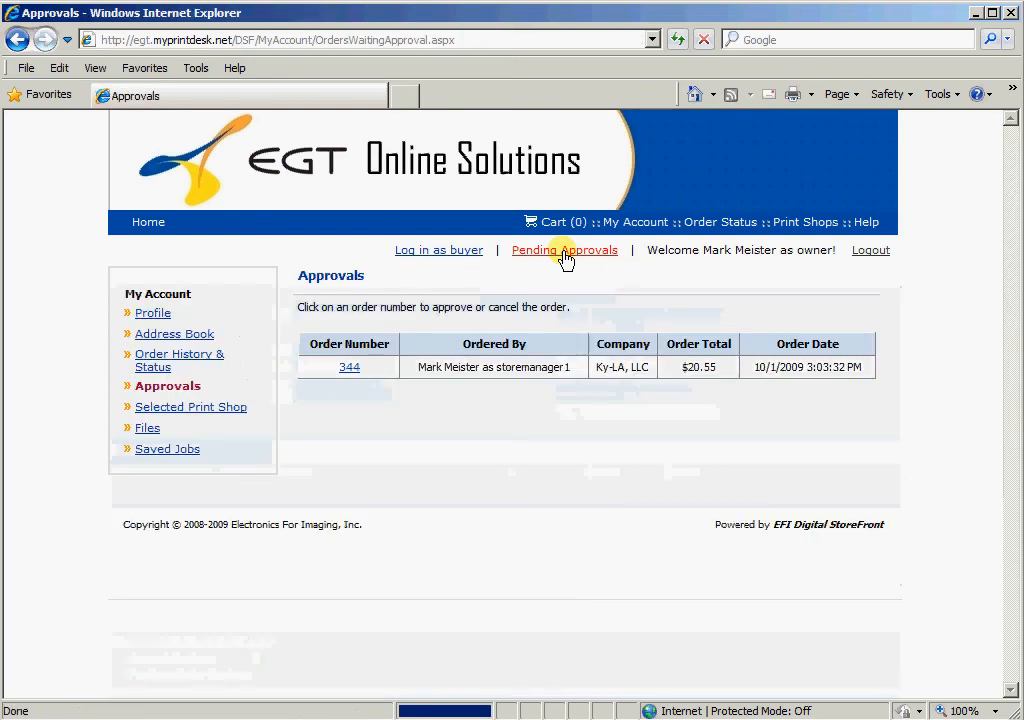
{"action": "left_click", "coordinate": [349, 368]}
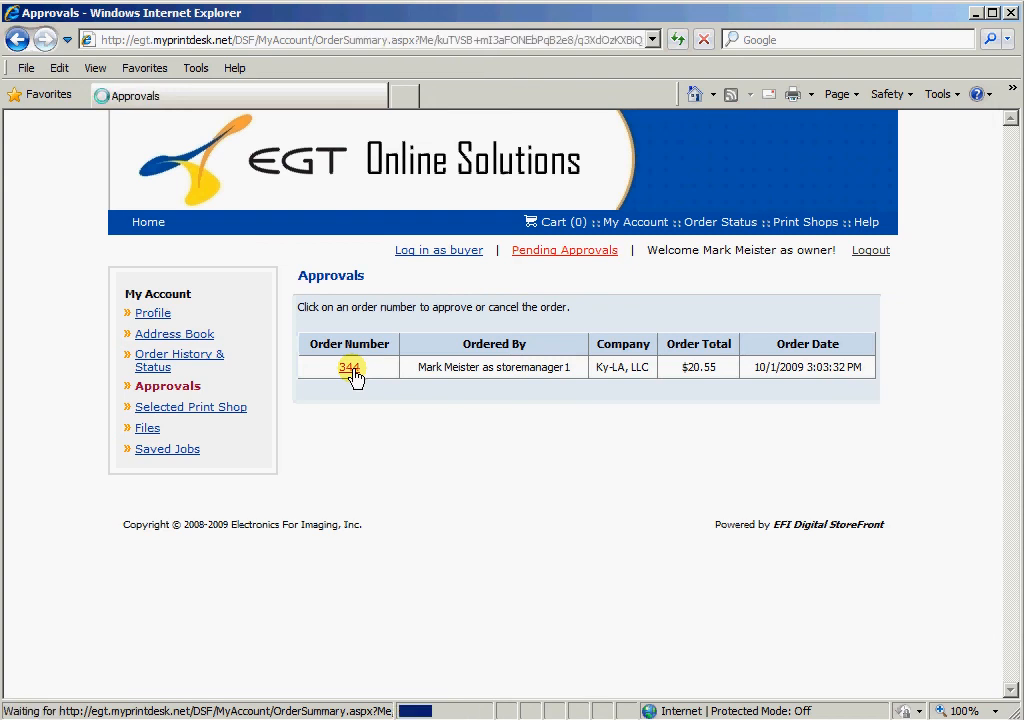
{"action": "left_click", "coordinate": [665, 425]}
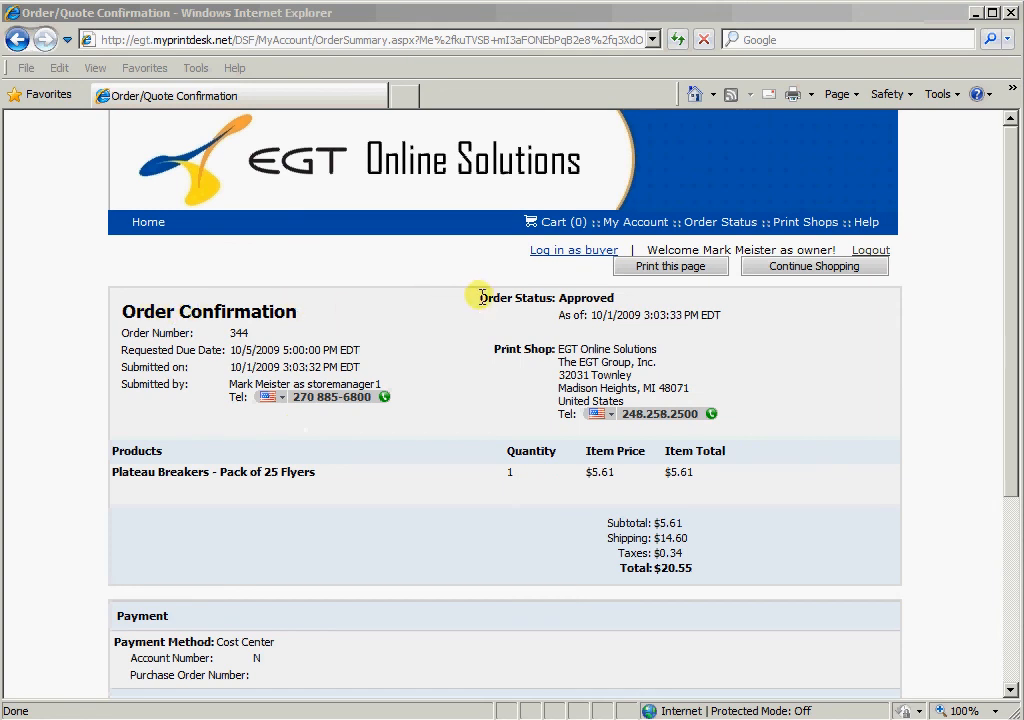
{"action": "left_click_drag", "start_coordinate": [480, 294], "coordinate": [620, 296]}
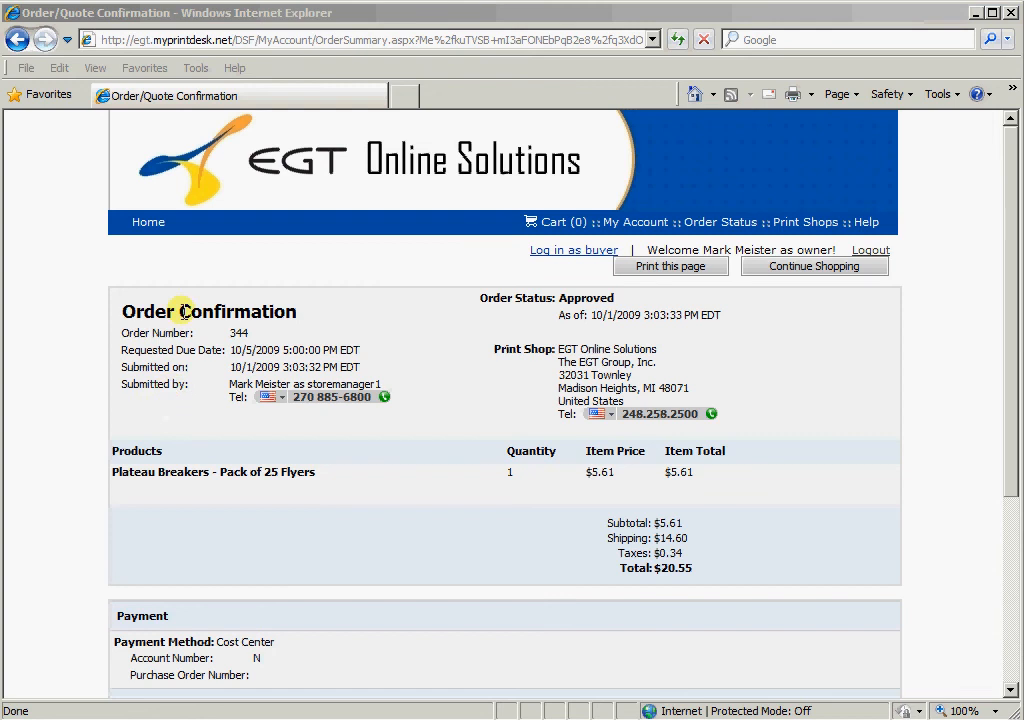
{"action": "left_click", "coordinate": [150, 223]}
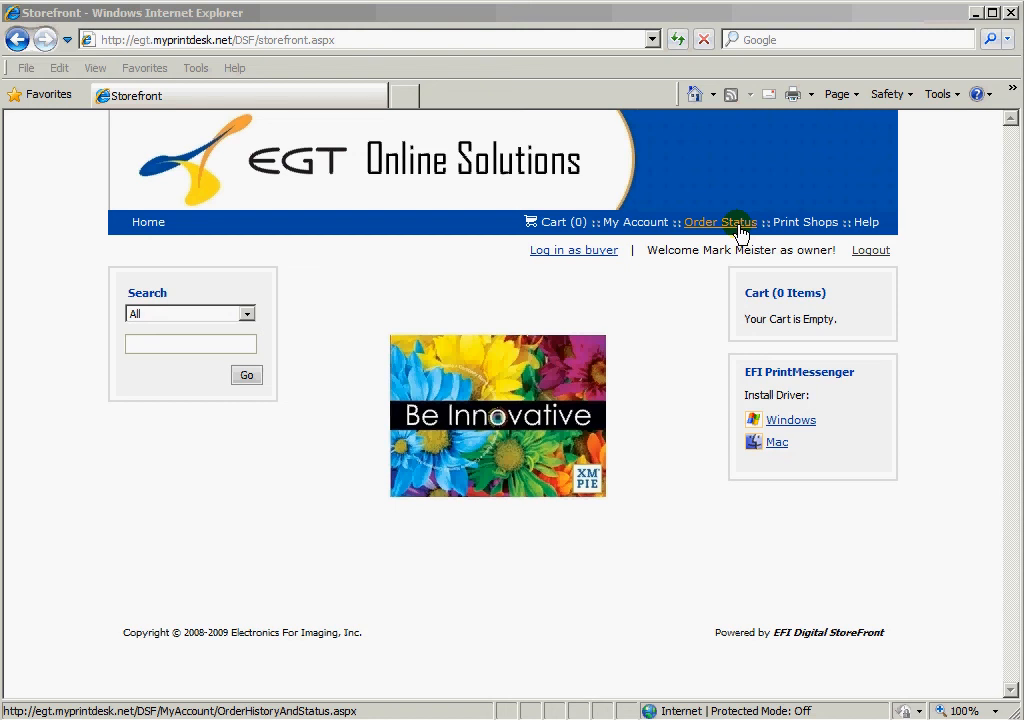
Check the owner account's own order history and status for any listed orders
{"action": "left_click", "coordinate": [740, 232]}
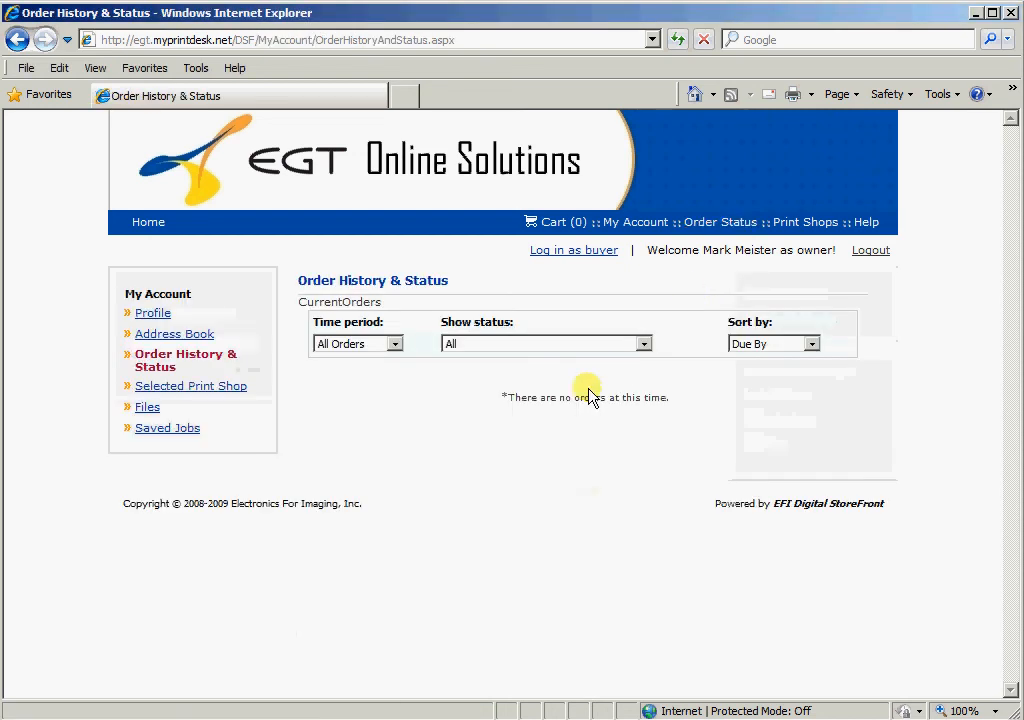
{"action": "left_click_drag", "start_coordinate": [680, 401], "coordinate": [500, 401]}
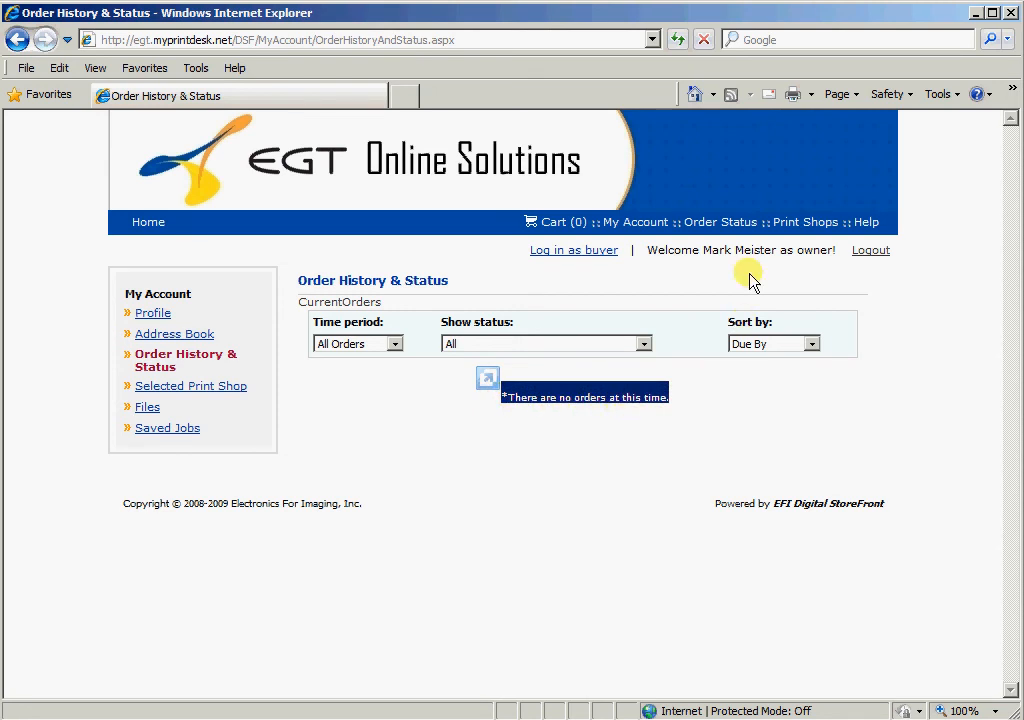
{"action": "left_click", "coordinate": [728, 229]}
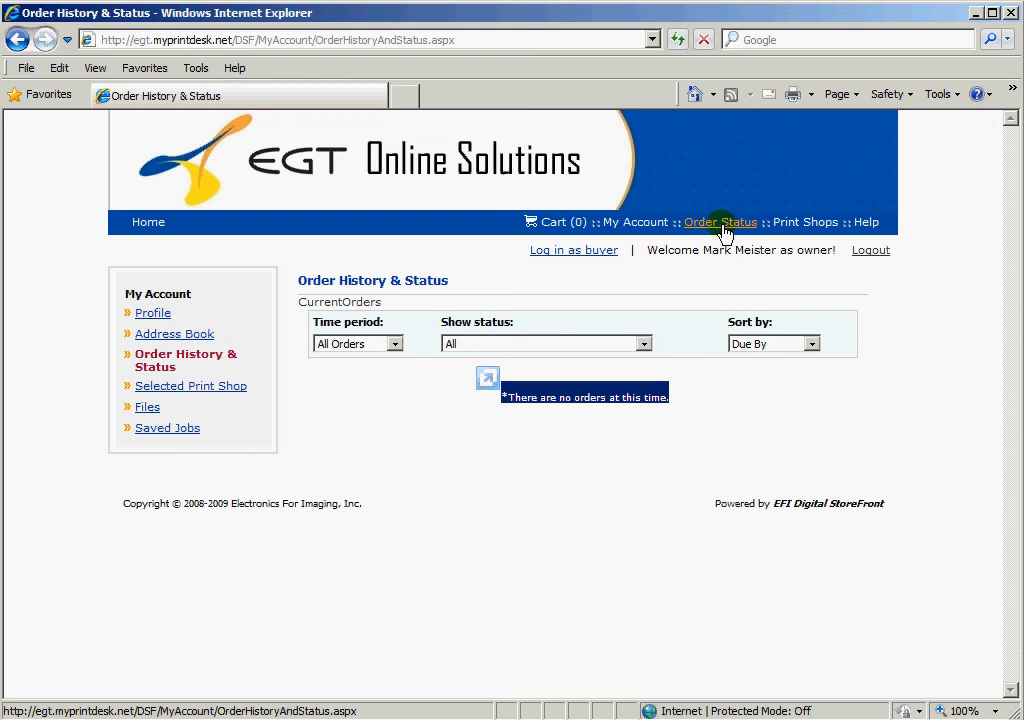
Log in as the first listed store manager buyer of Ky-LA, LLC and open that buyer's order history and status
{"action": "left_click", "coordinate": [578, 258]}
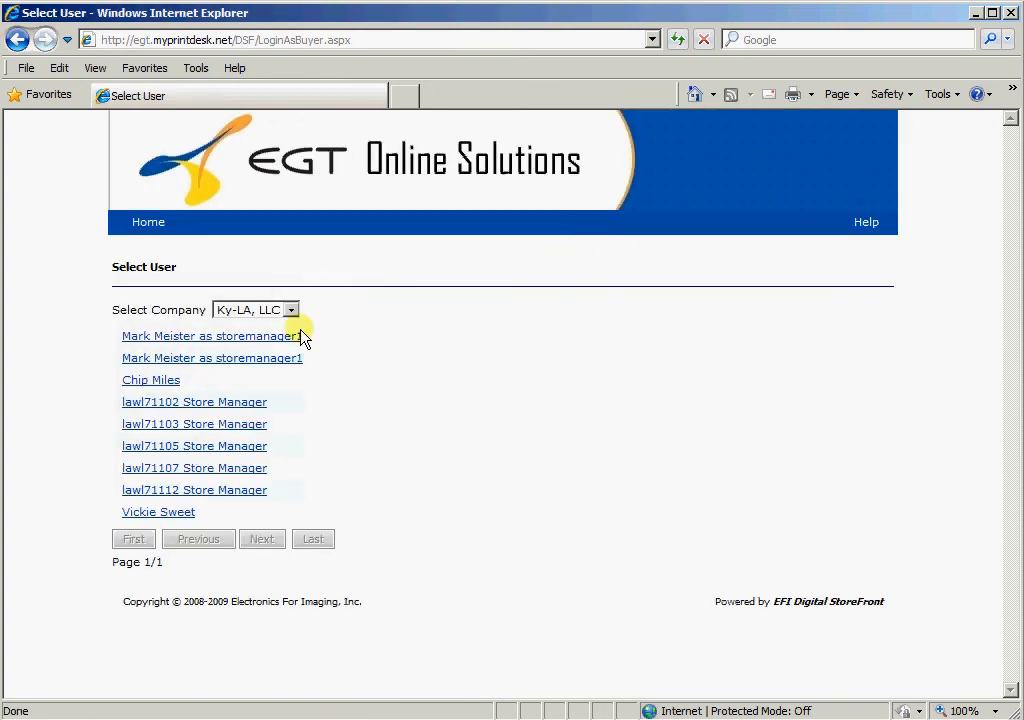
{"action": "left_click", "coordinate": [233, 338]}
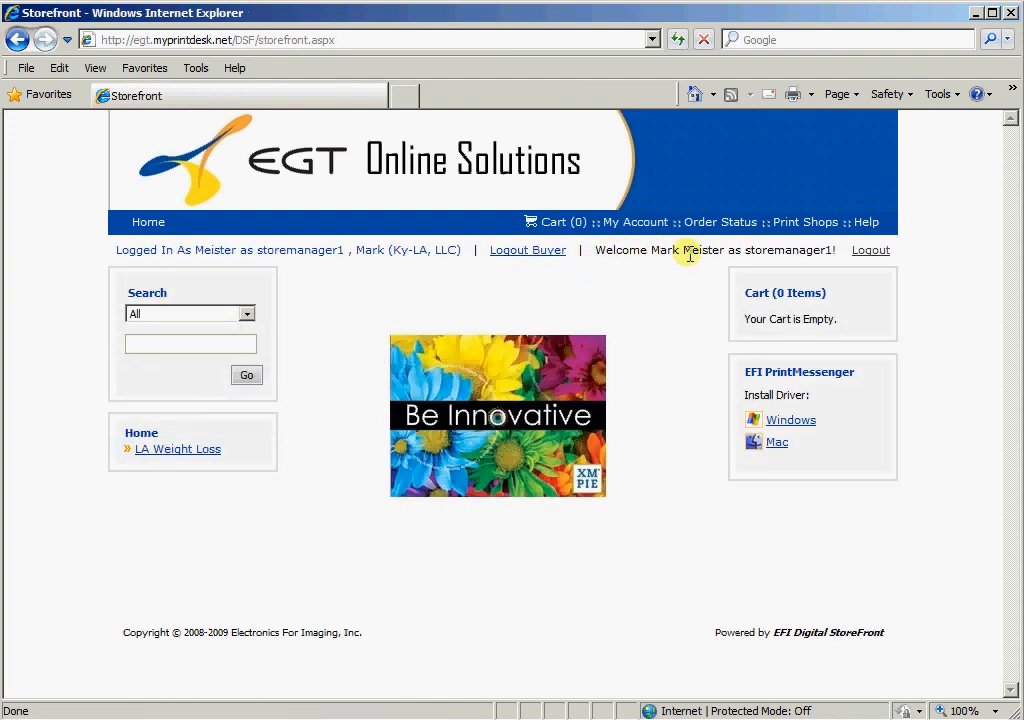
{"action": "left_click", "coordinate": [728, 229]}
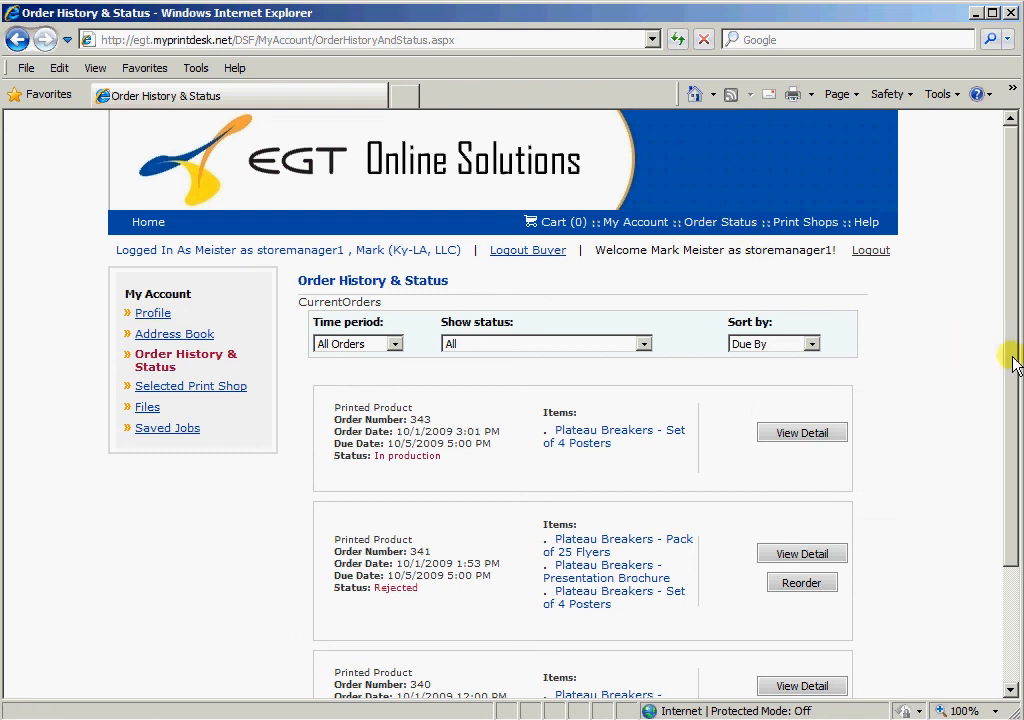
Examine the number and status of the buyer's single-item poster order, and the status of the three-item order below it
{"action": "left_click_drag", "start_coordinate": [1013, 359], "coordinate": [1010, 458]}
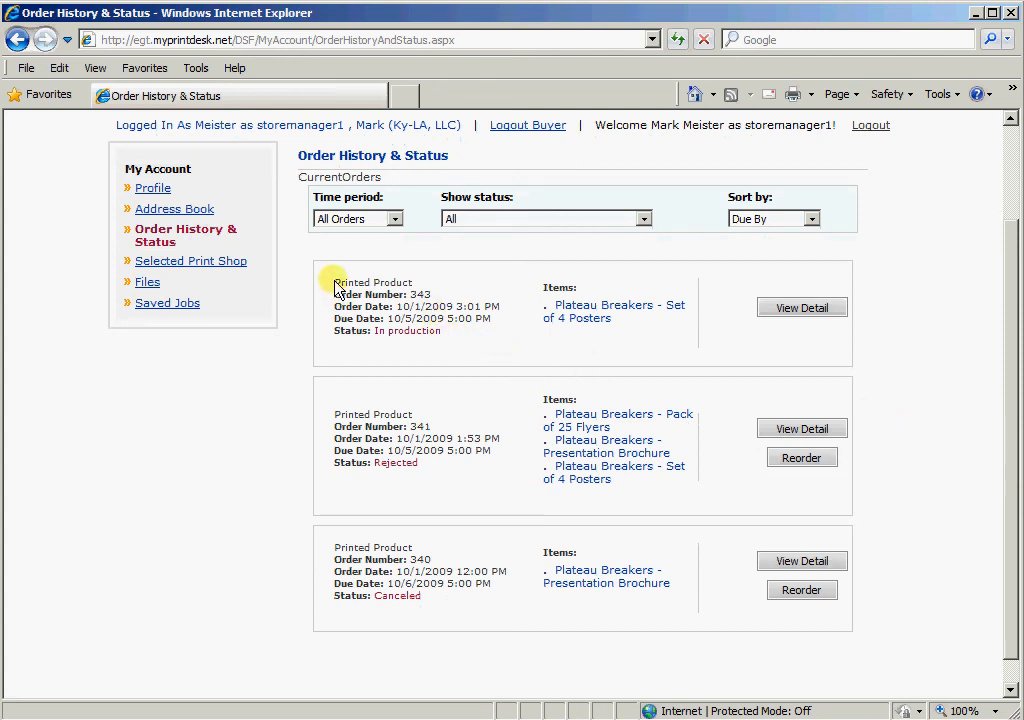
{"action": "left_click_drag", "start_coordinate": [335, 280], "coordinate": [438, 302]}
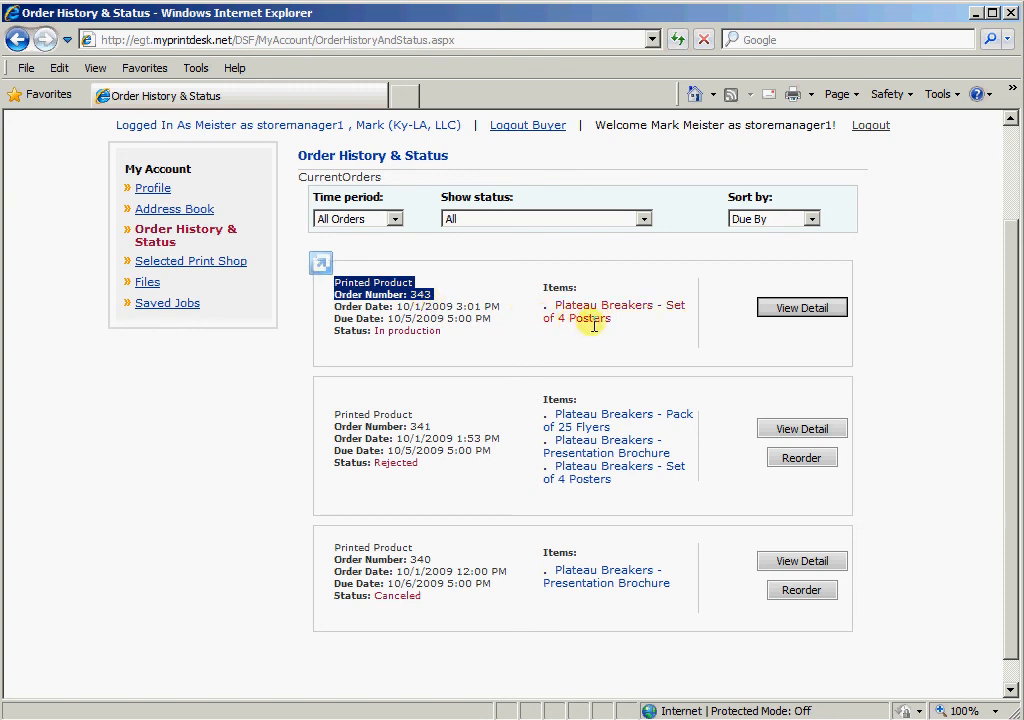
{"action": "left_click_drag", "start_coordinate": [438, 332], "coordinate": [378, 337]}
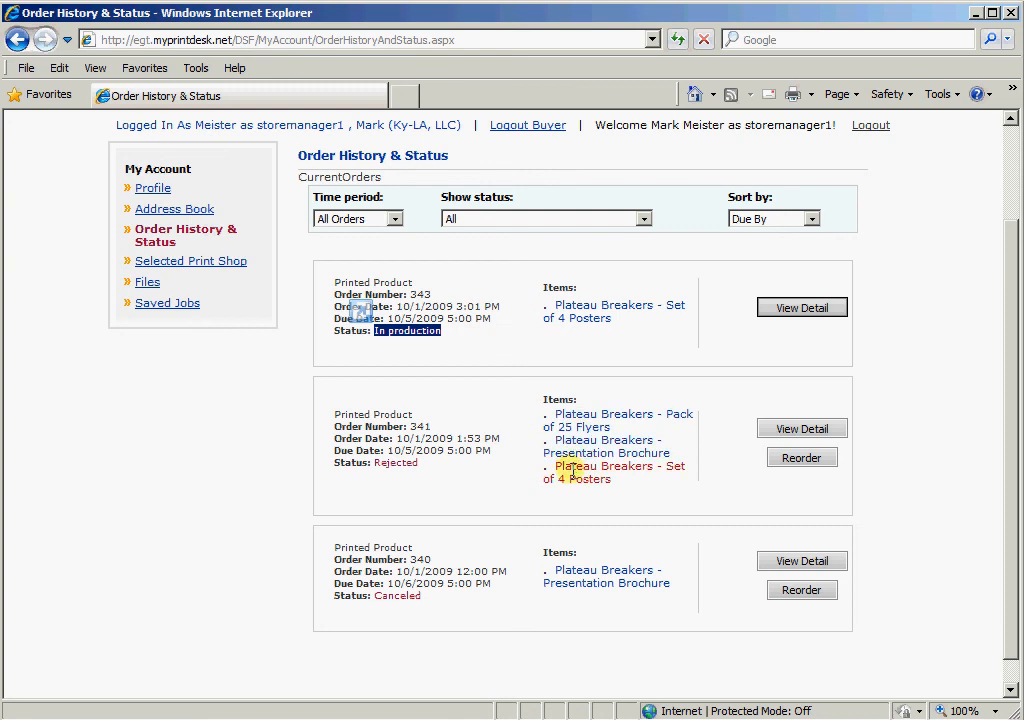
{"action": "left_click_drag", "start_coordinate": [425, 470], "coordinate": [366, 465]}
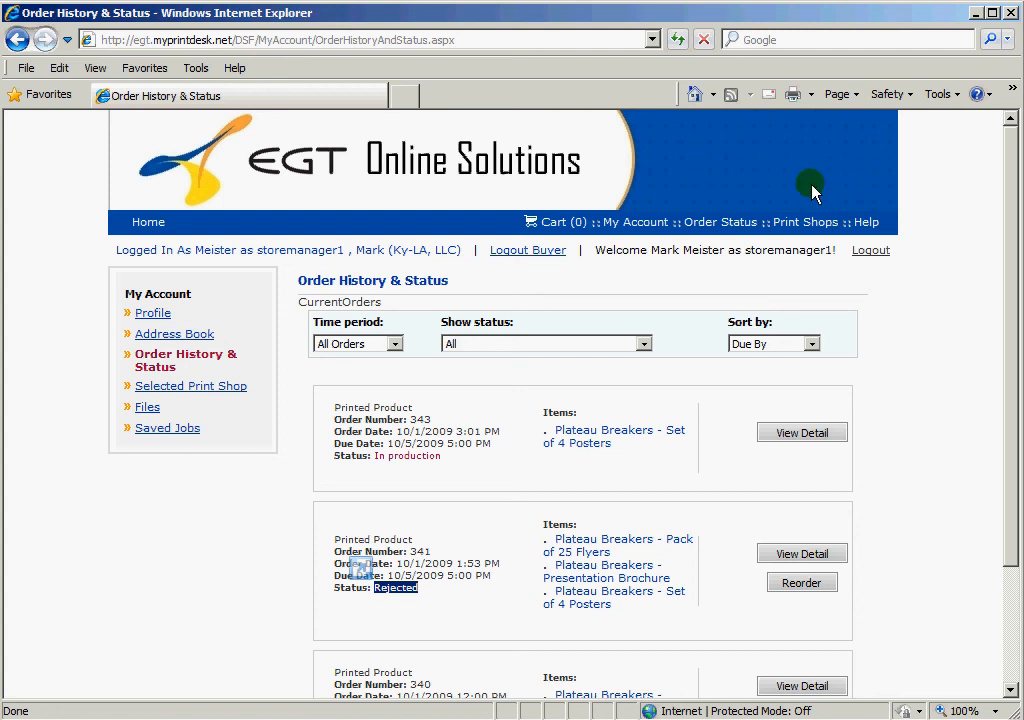
Log out of the buyer session, return to the owner's storefront home page, and log out of the owner account
{"action": "left_click", "coordinate": [543, 252]}
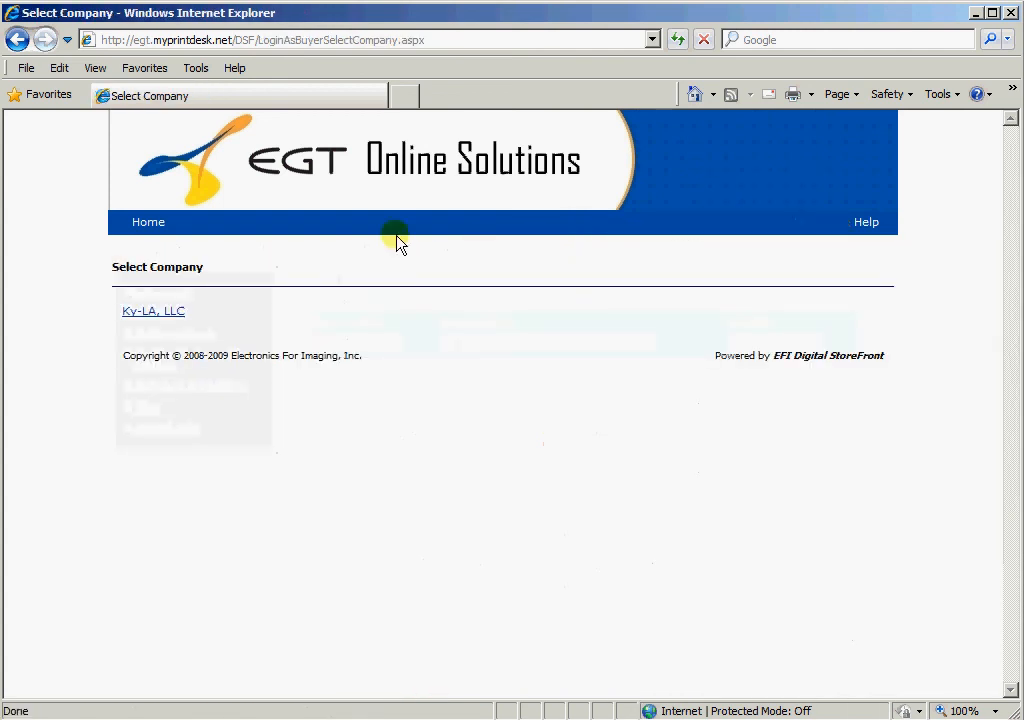
{"action": "left_click", "coordinate": [150, 226]}
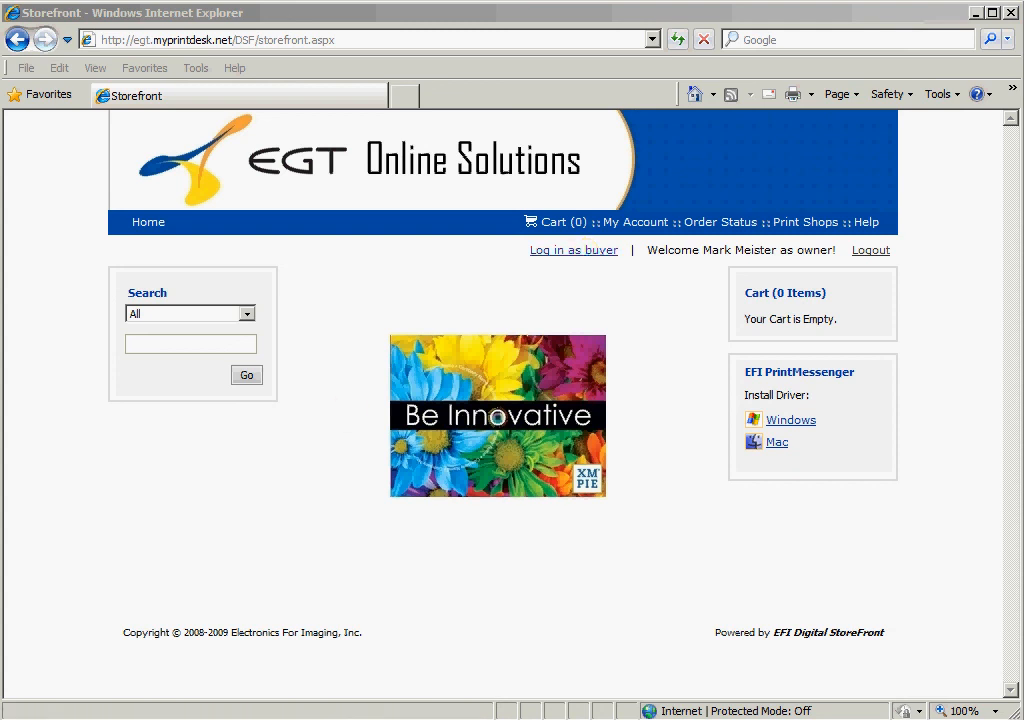
{"action": "left_click", "coordinate": [876, 257]}
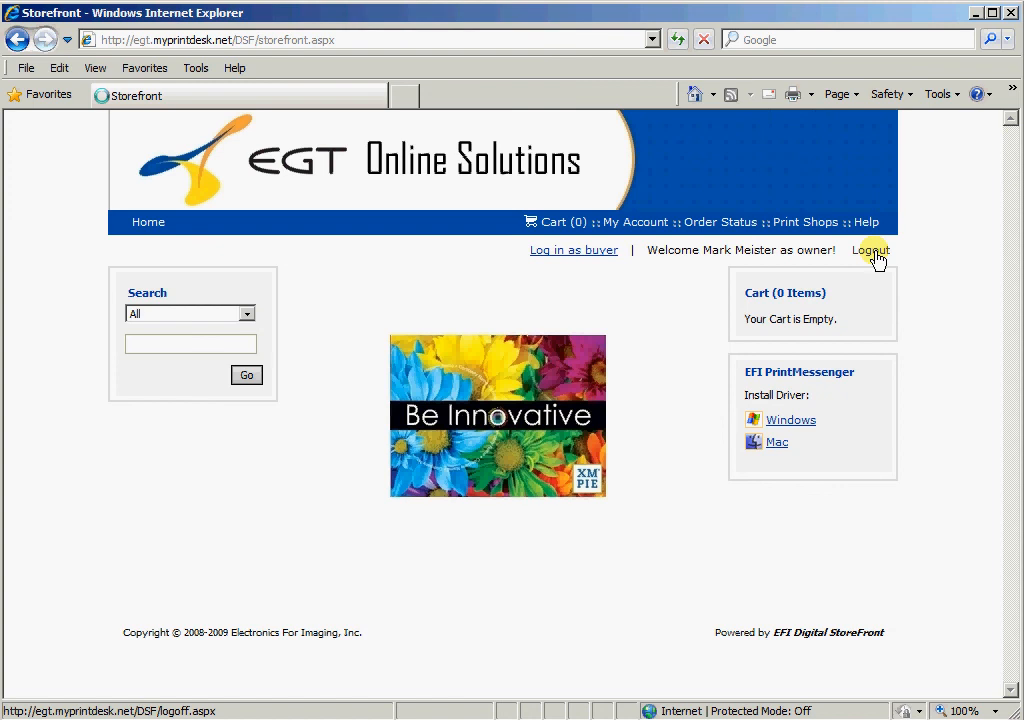